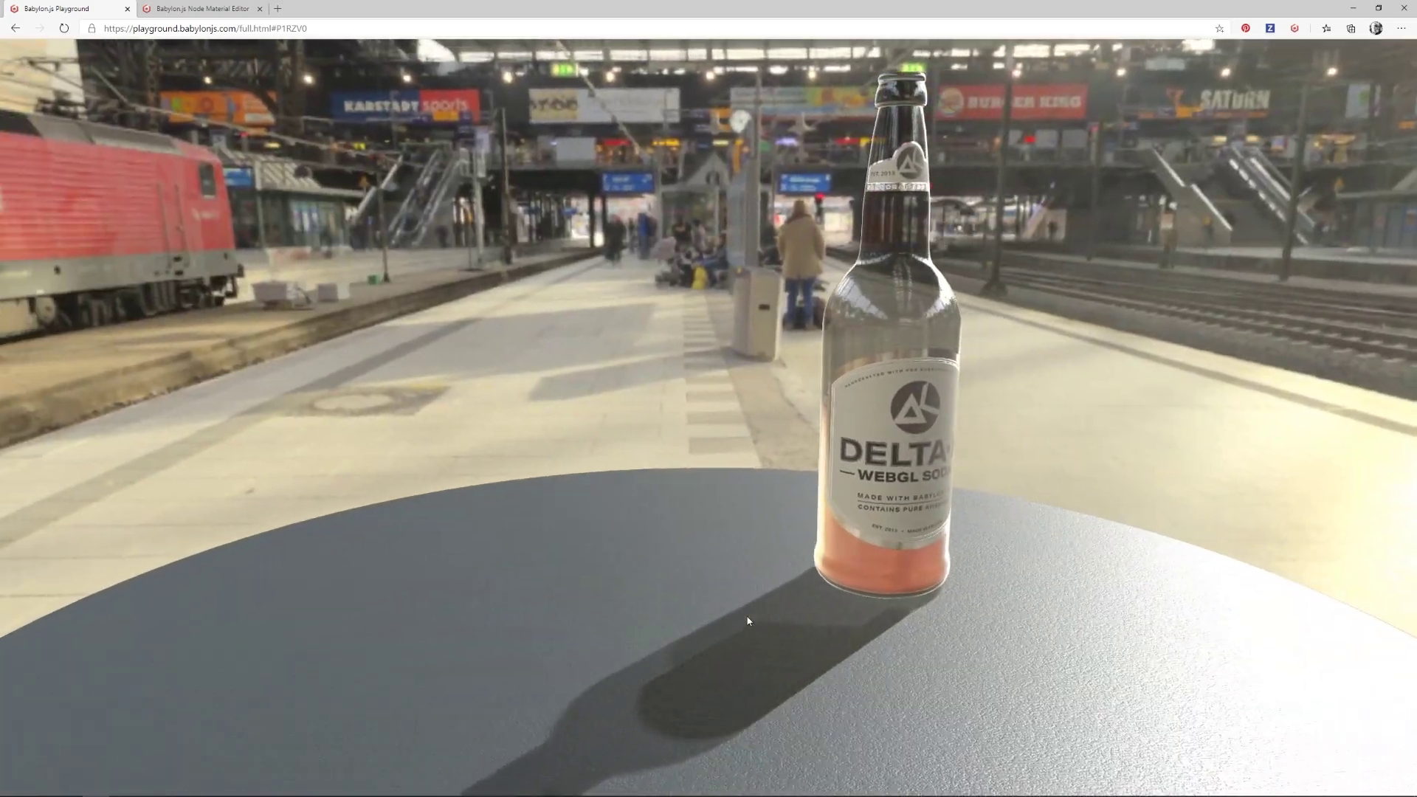
Orbit the camera around the Delta WebGL Soda bottle on the table.
{"action": "left_click_drag", "start_coordinate": [749, 621], "coordinate": [726, 163]}
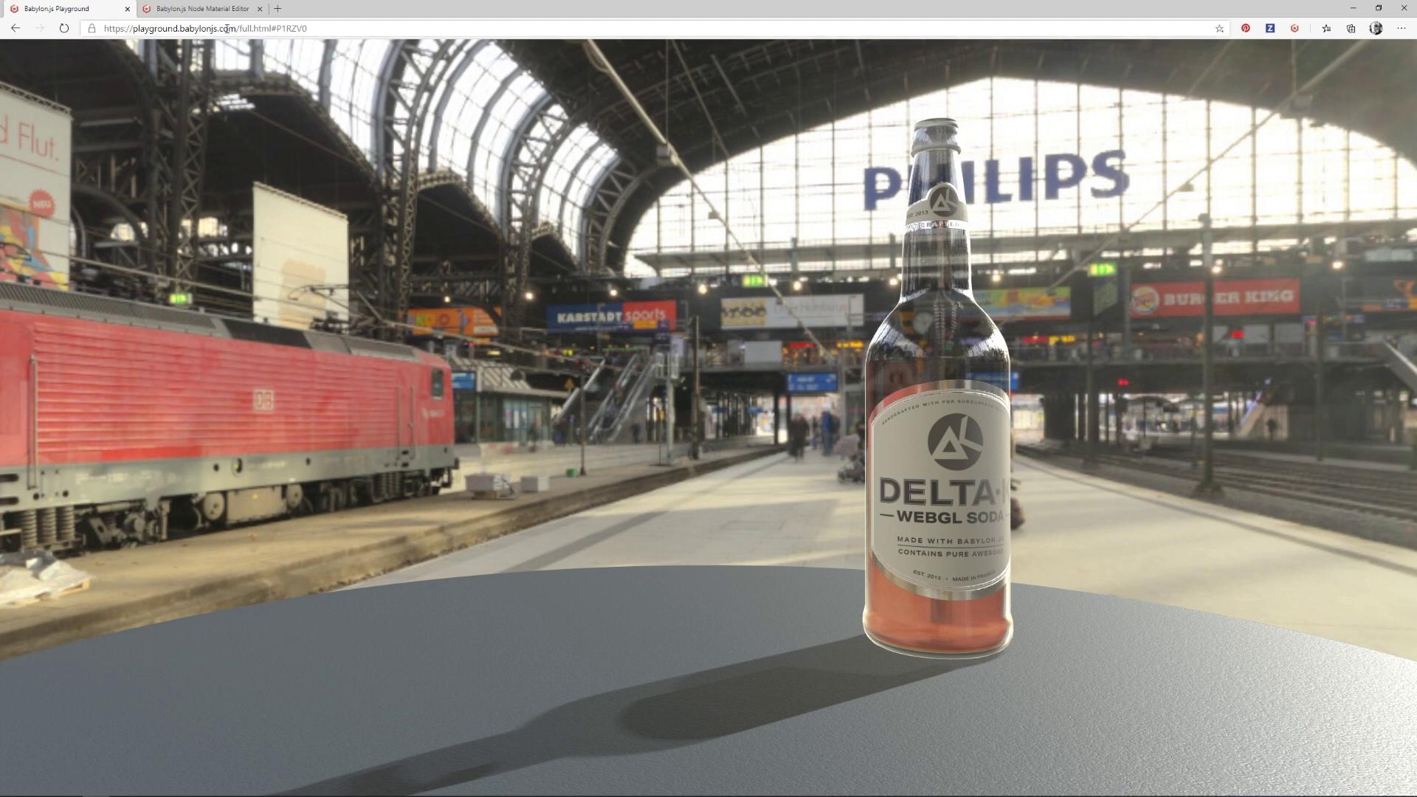
Switch to the Node Material Editor and pan and zoom the default graph into view.
{"action": "left_click", "coordinate": [199, 8]}
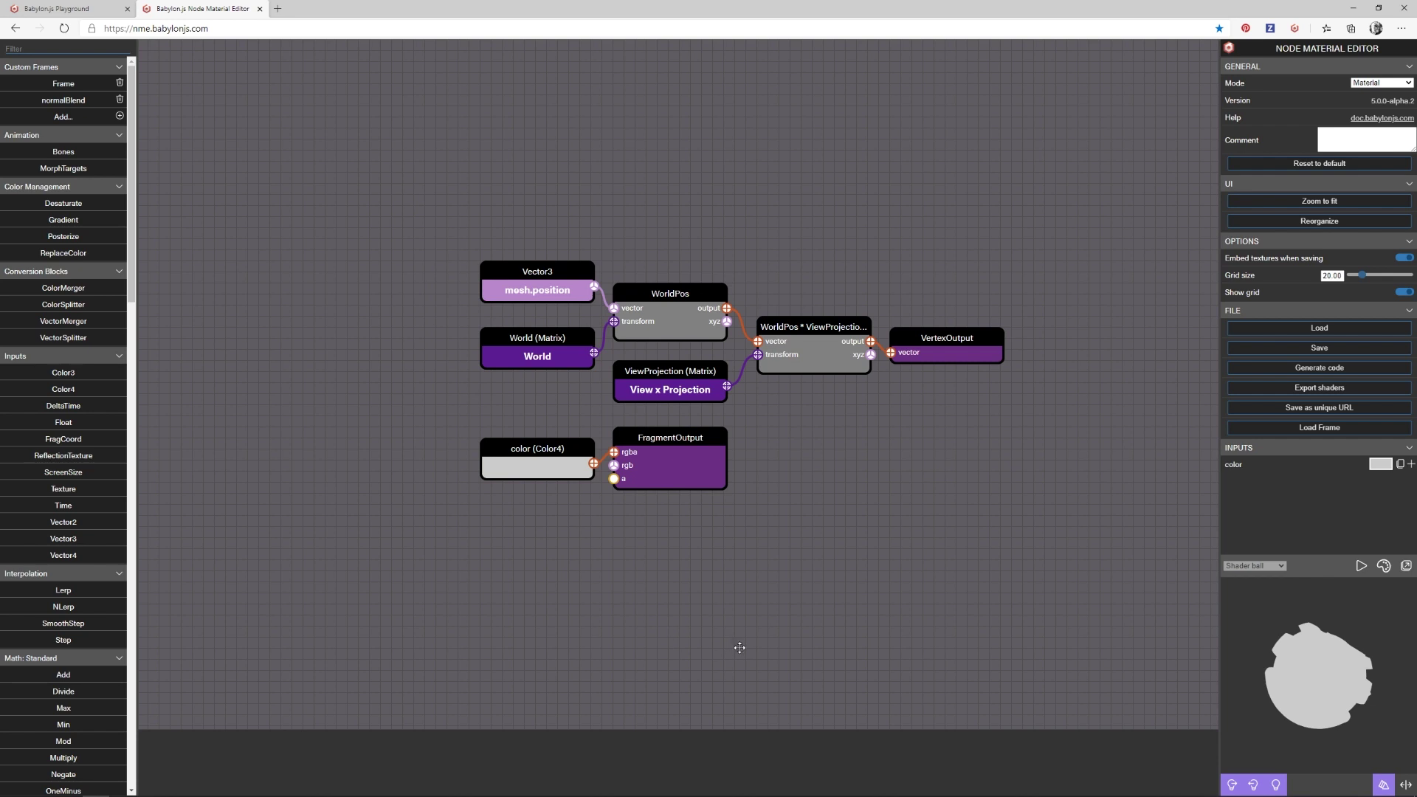
{"action": "left_click_drag", "start_coordinate": [740, 647], "coordinate": [695, 579]}
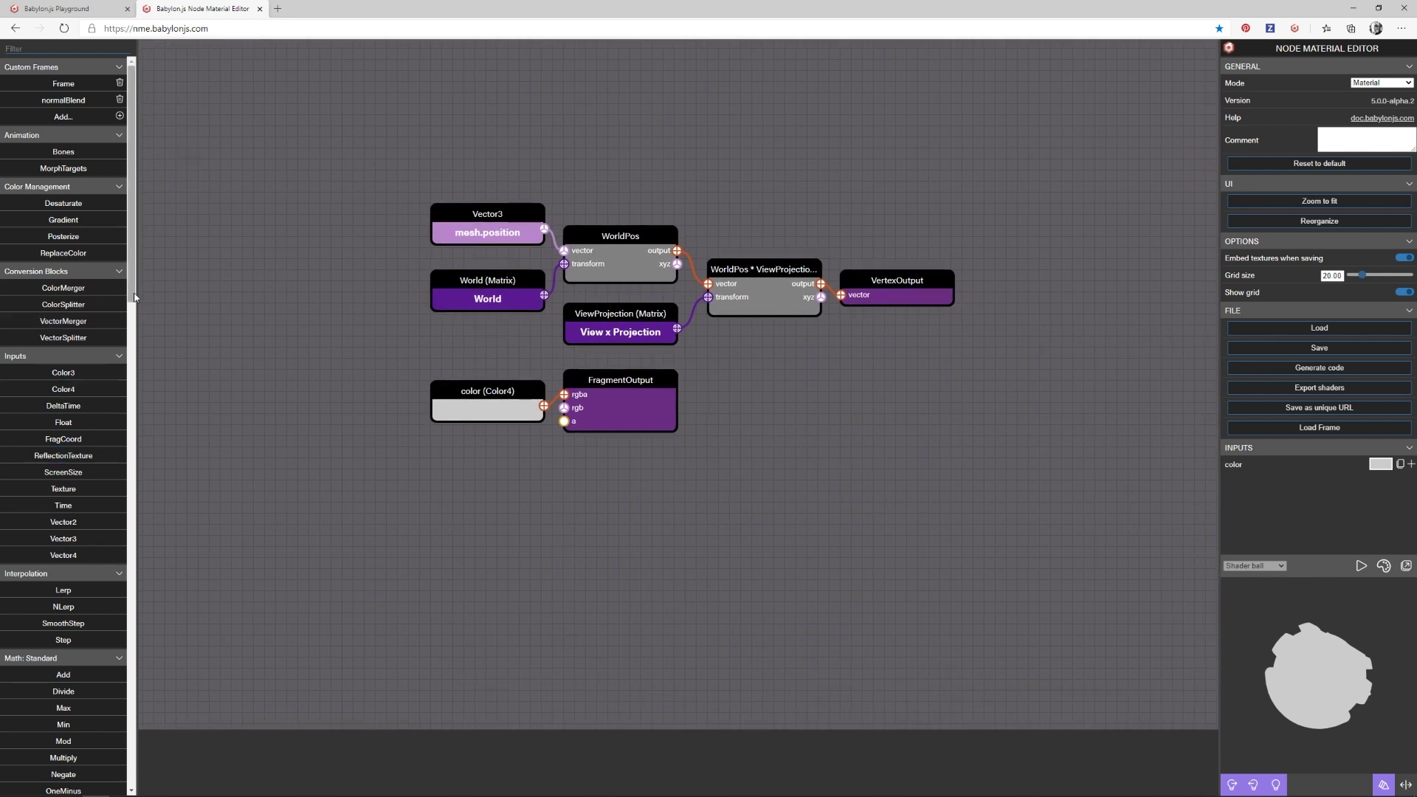
{"action": "scroll", "coordinate": [118, 443], "scroll_direction": "down", "scroll_amount": 15}
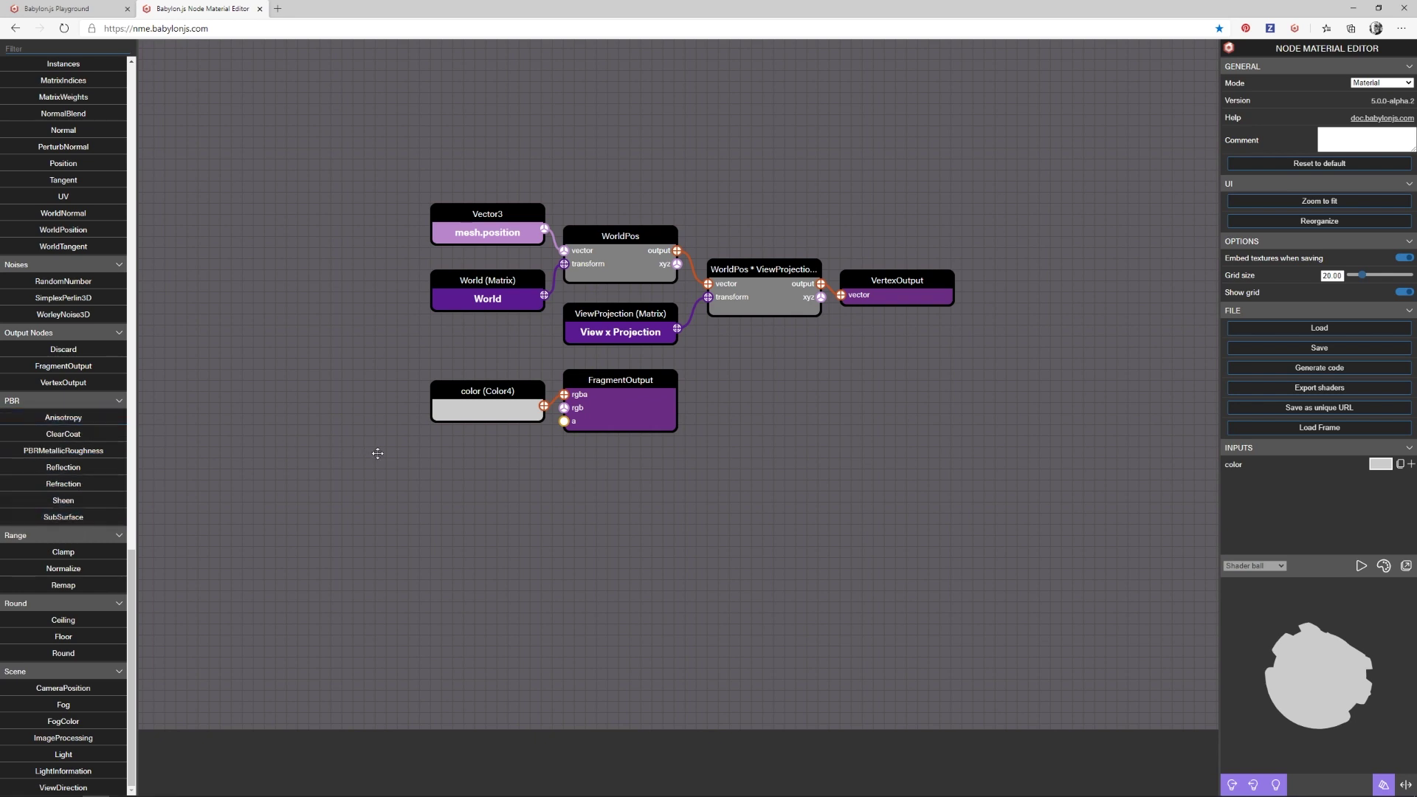
{"action": "left_click_drag", "start_coordinate": [554, 563], "coordinate": [538, 523]}
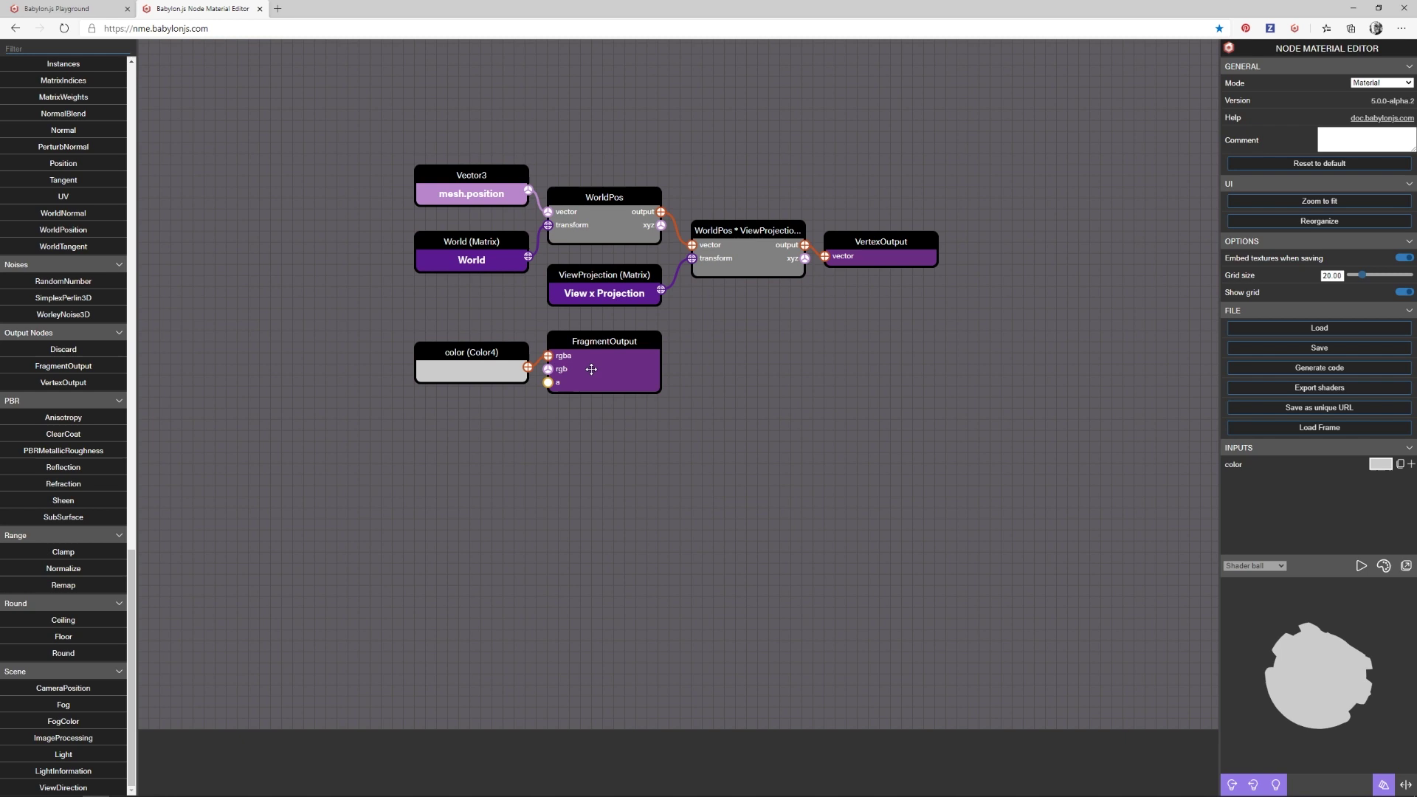
Move FragmentOutput far to the right and delete the color (Color4) node.
{"action": "left_click_drag", "start_coordinate": [592, 369], "coordinate": [1129, 435]}
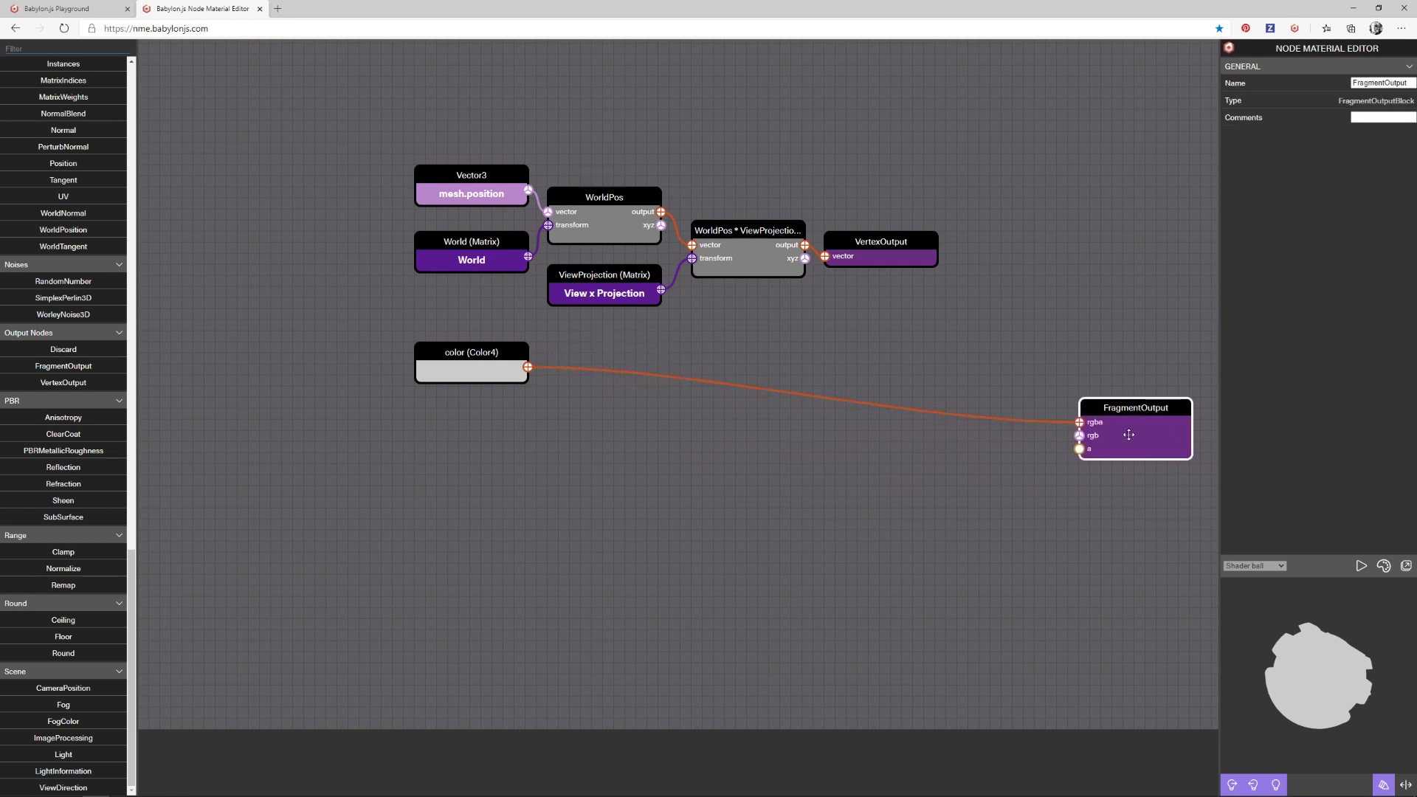
{"action": "left_click", "coordinate": [549, 470]}
{"action": "left_click", "coordinate": [477, 383]}
{"action": "key", "text": "Delete"}
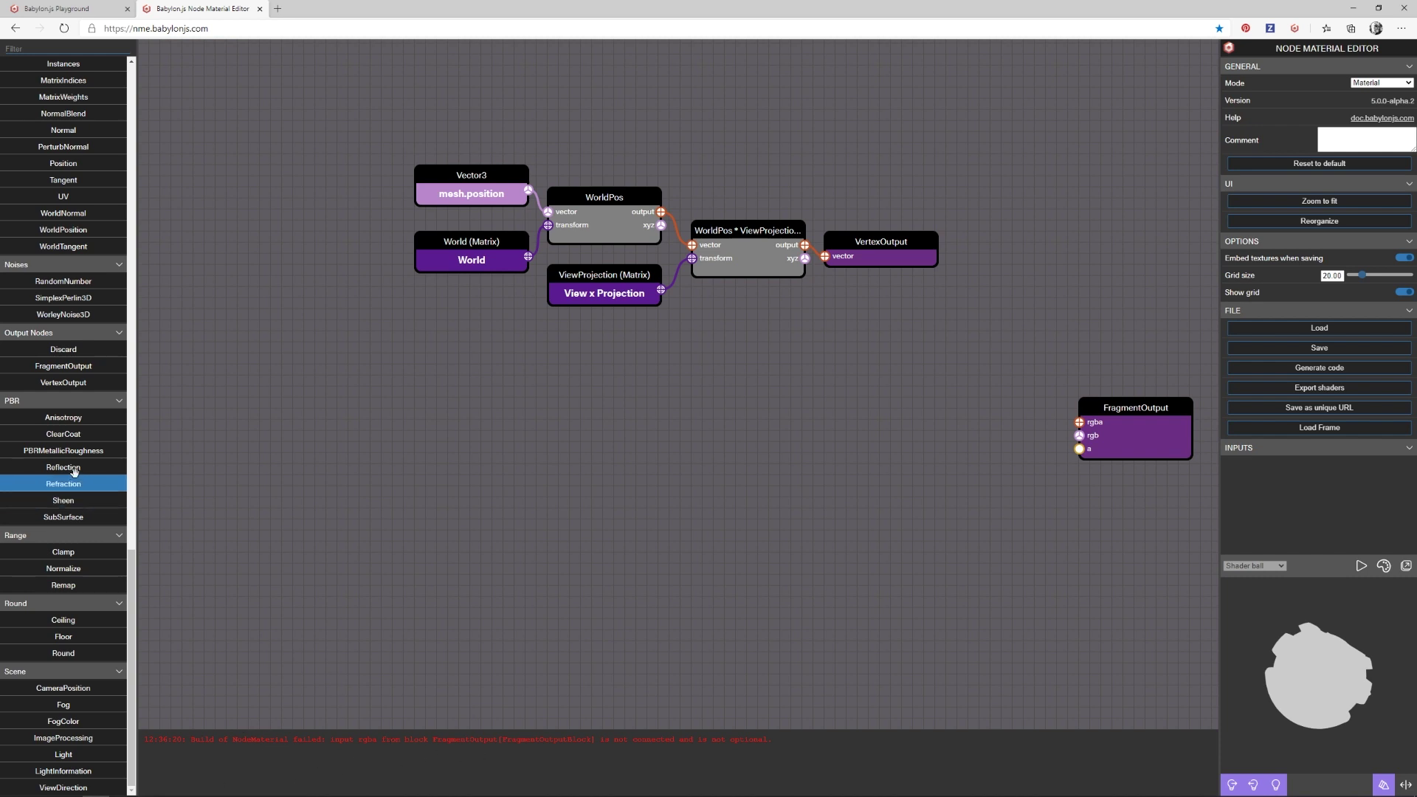
Place a PBRMetallicRoughness block mid-canvas, arriving with view and cameraPosition inputs.
{"action": "left_click_drag", "start_coordinate": [71, 450], "coordinate": [756, 402]}
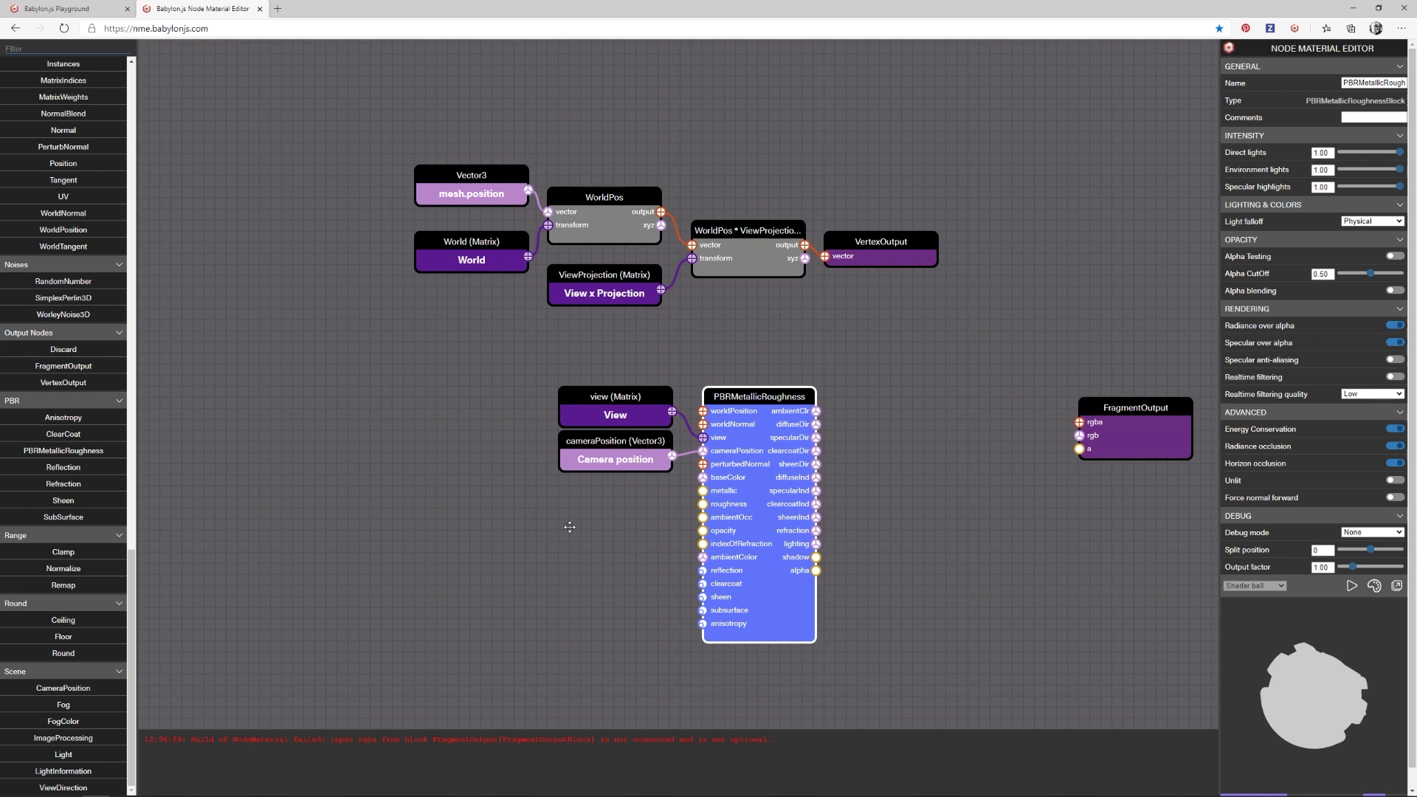
Shift the PBRMetallicRoughness node a little up and to the right.
{"action": "left_click_drag", "start_coordinate": [755, 522], "coordinate": [776, 478]}
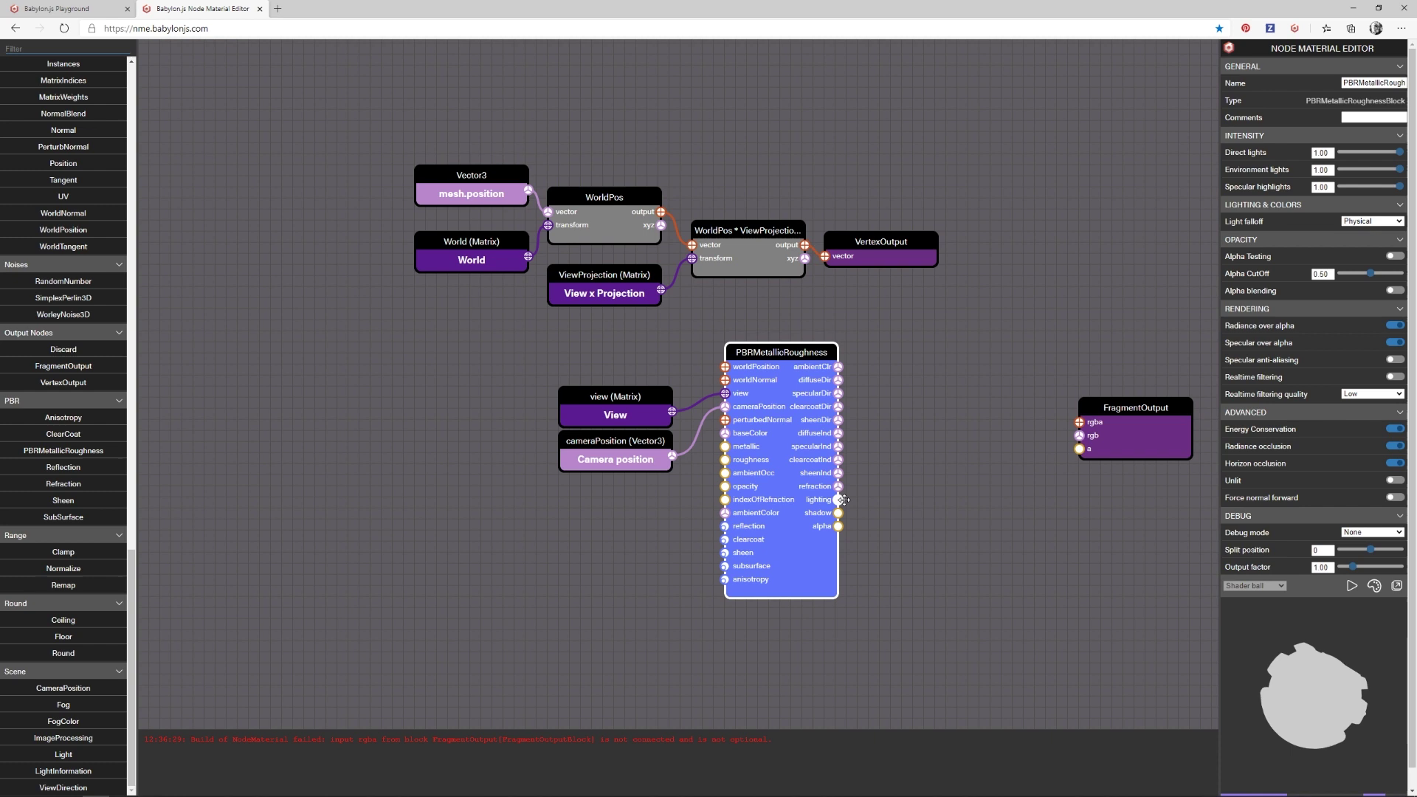
Wire PBRMetallicRoughness's lighting output into FragmentOutput's rgb port.
{"action": "left_click_drag", "start_coordinate": [842, 500], "coordinate": [1079, 436]}
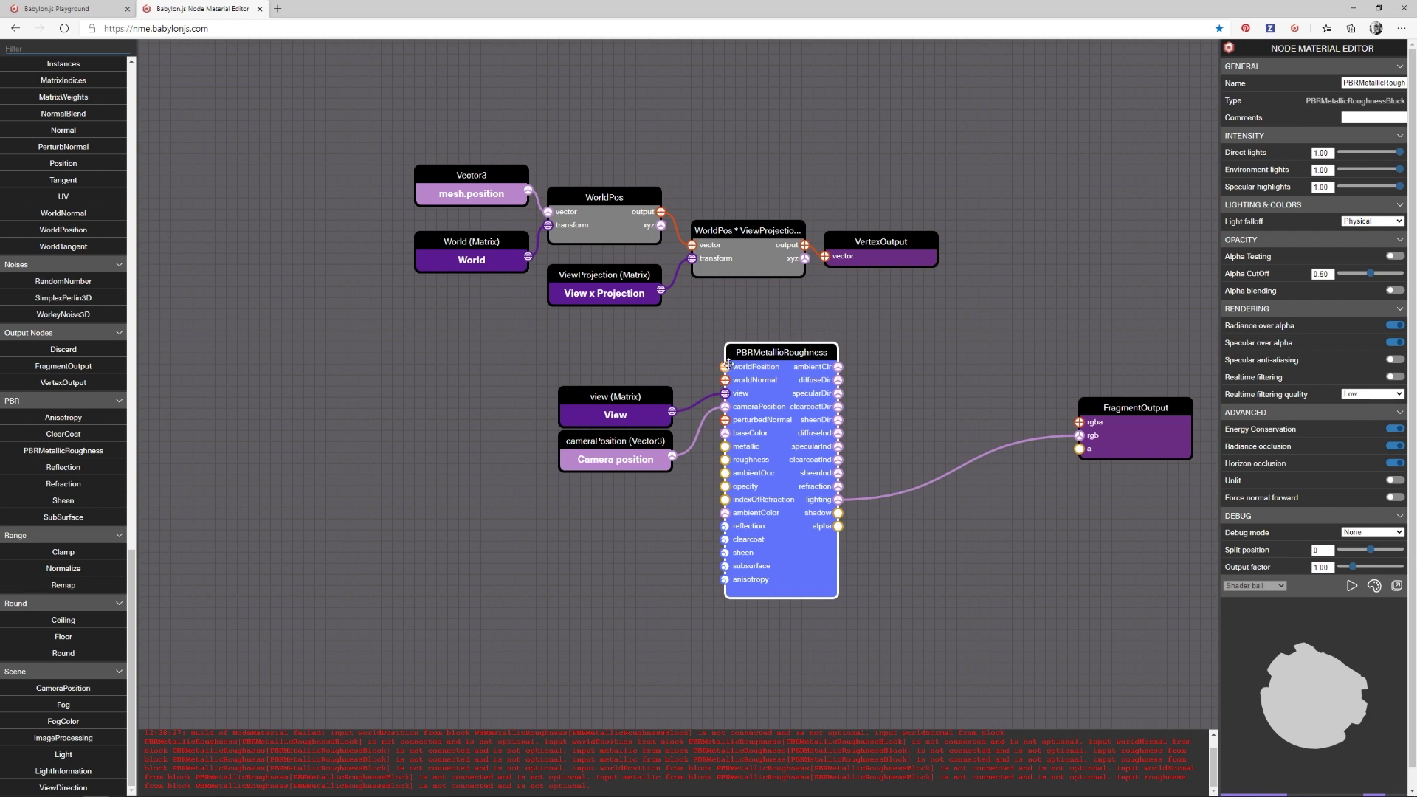
Connect WorldPos to the PBR worldPosition input and move the six vertex nodes higher.
{"action": "left_click_drag", "start_coordinate": [660, 211], "coordinate": [725, 367]}
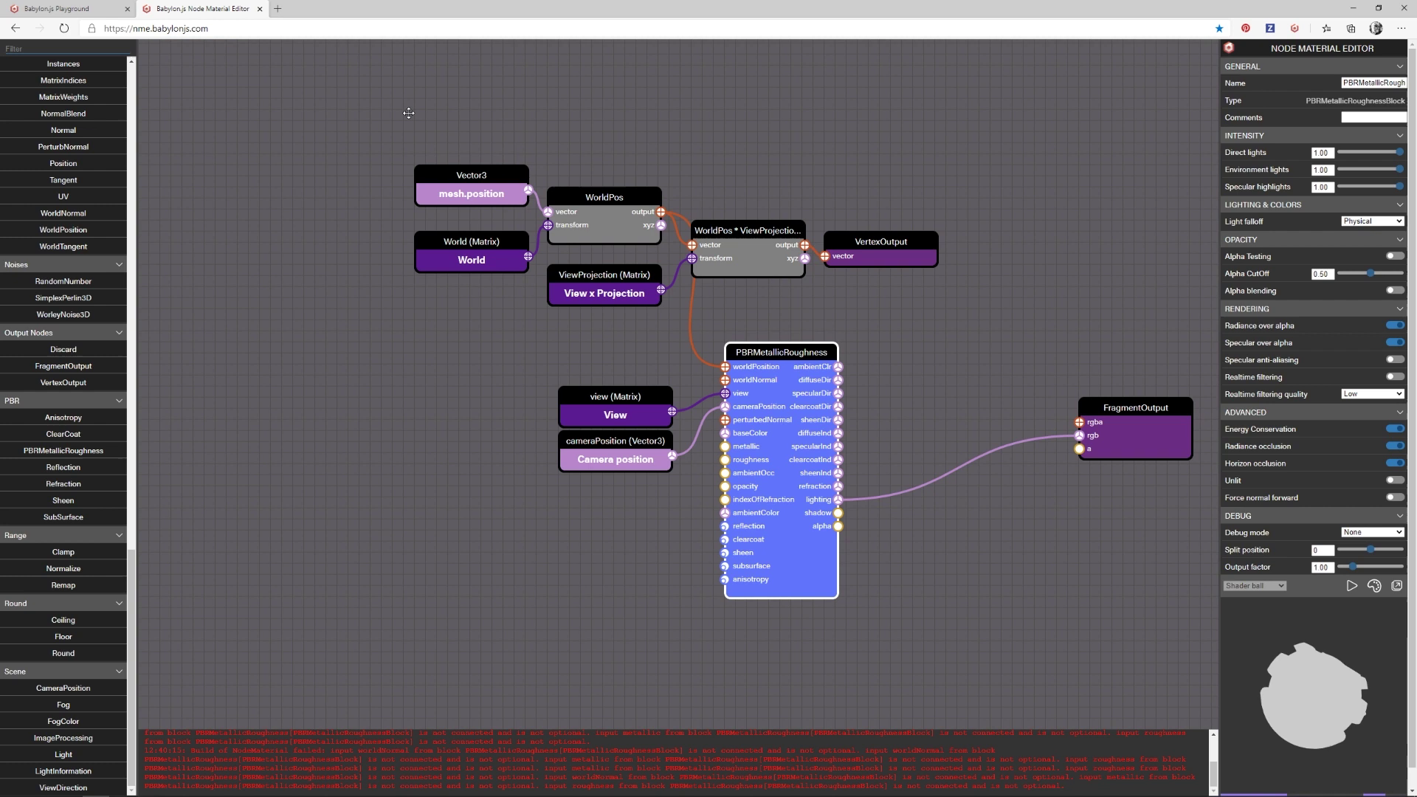
{"action": "left_click_drag", "start_coordinate": [408, 113], "coordinate": [1025, 320]}
{"action": "left_click_drag", "start_coordinate": [892, 268], "coordinate": [870, 135]}
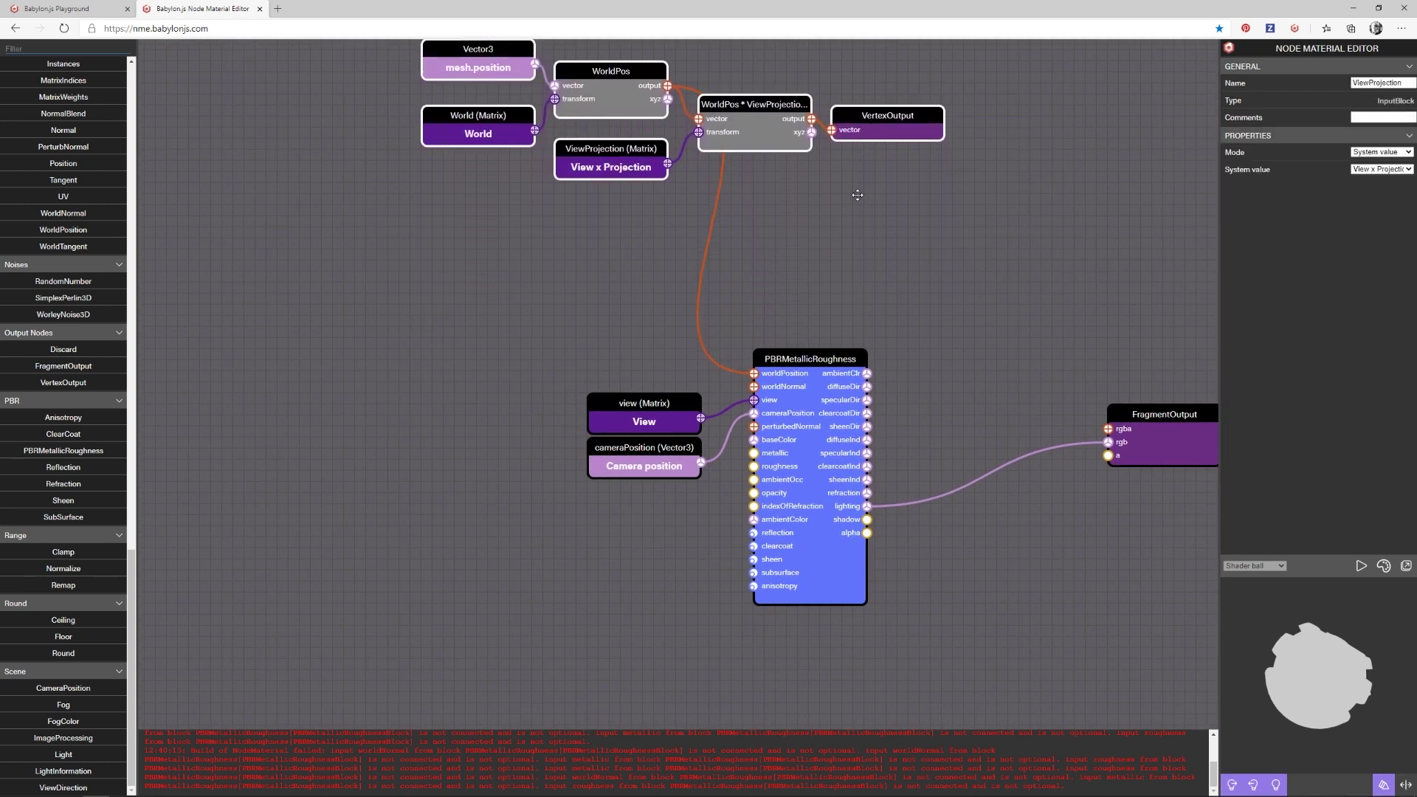
{"action": "left_click", "coordinate": [810, 288]}
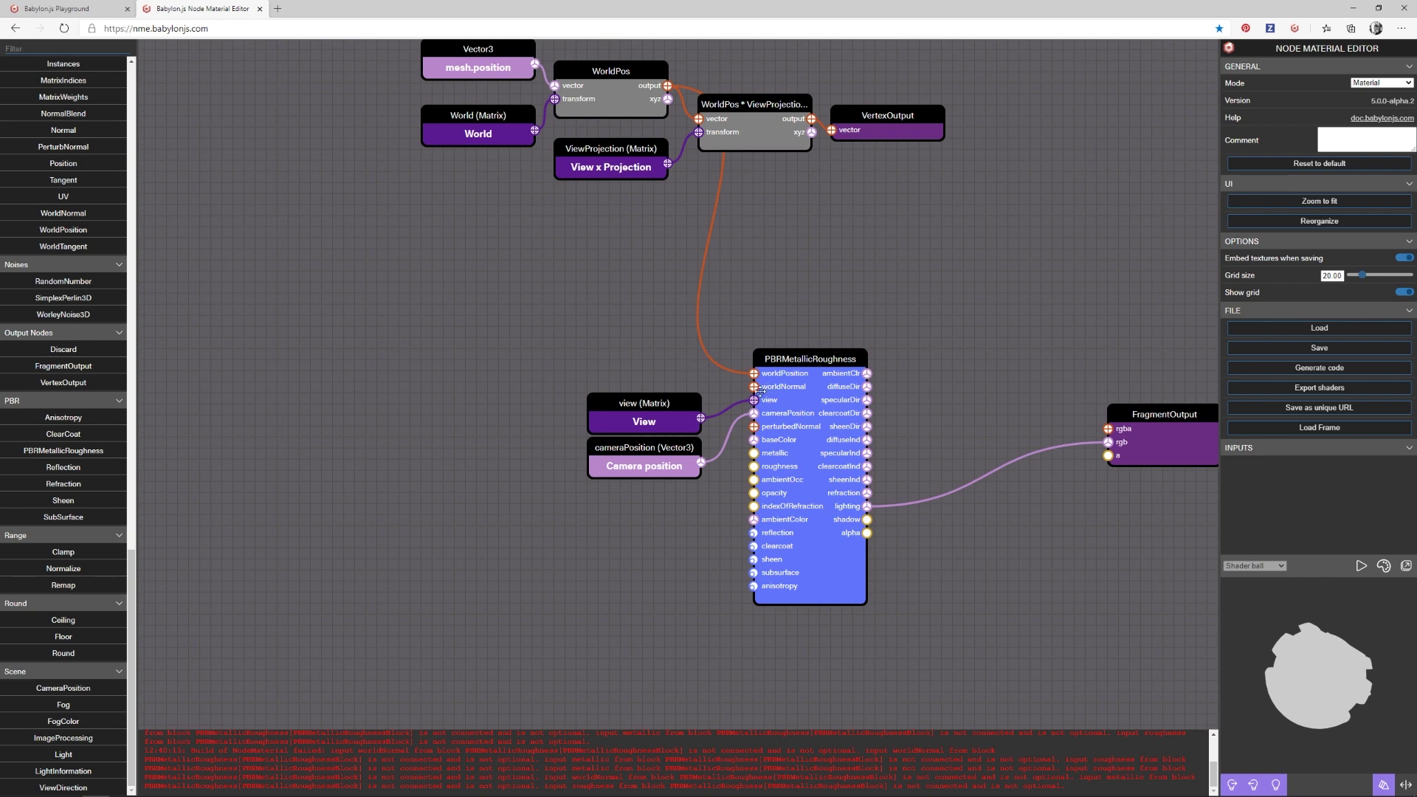
{"action": "scroll", "coordinate": [79, 499], "scroll_direction": "up", "scroll_amount": 8}
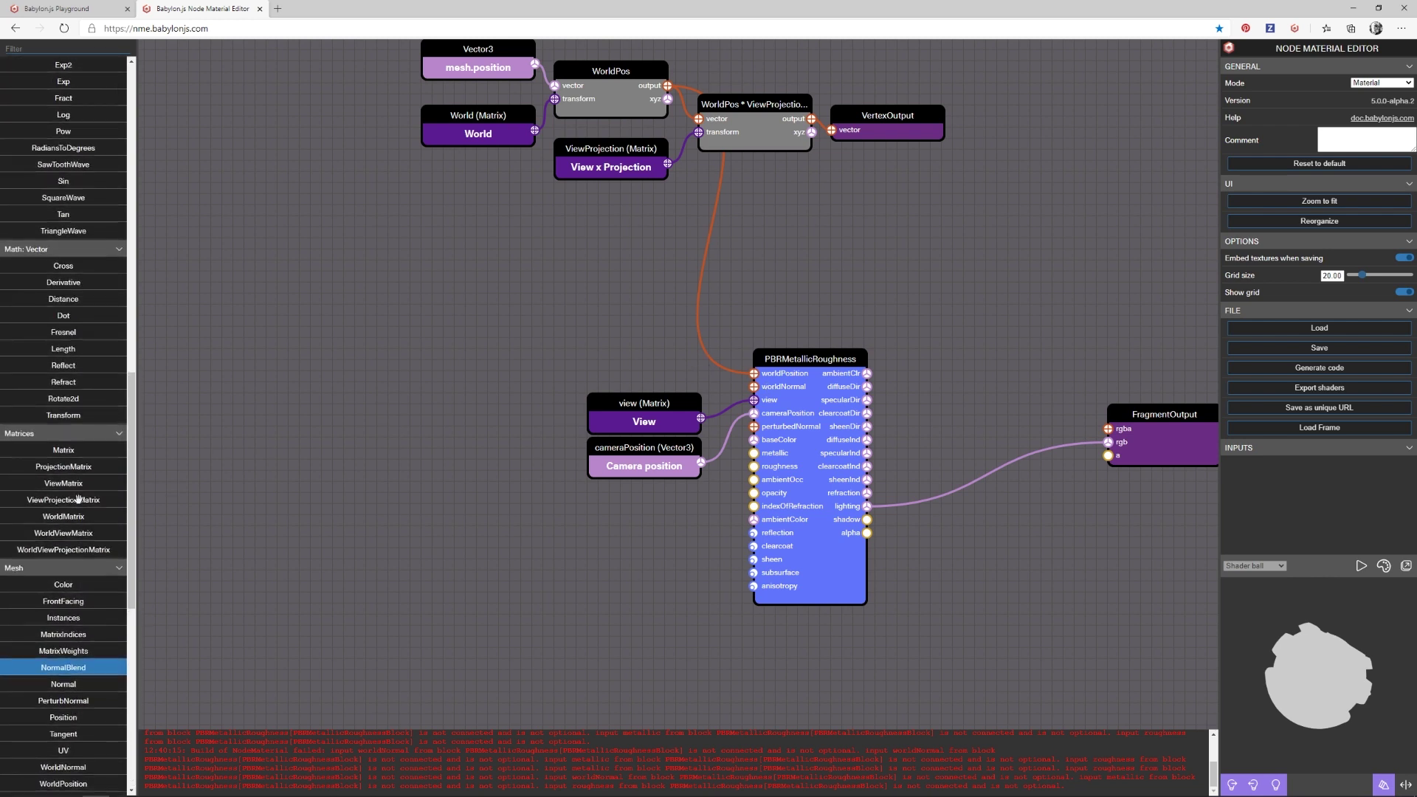
{"action": "scroll", "coordinate": [63, 530], "scroll_direction": "down", "scroll_amount": 3}
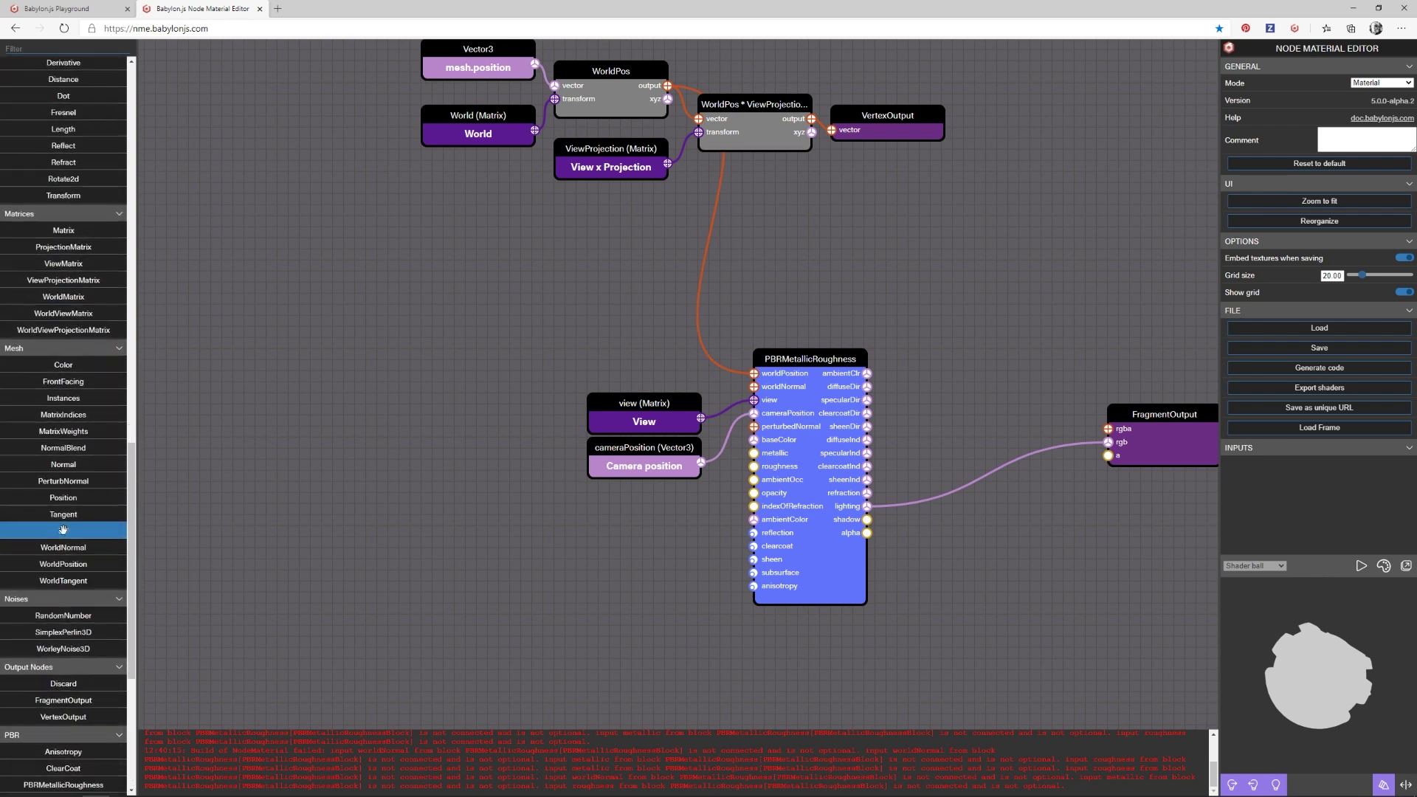
Add a WorldNormal node and move the view and cameraPosition nodes up beside the PBR block.
{"action": "left_click_drag", "start_coordinate": [64, 545], "coordinate": [754, 386]}
{"action": "left_click", "coordinate": [665, 400]}
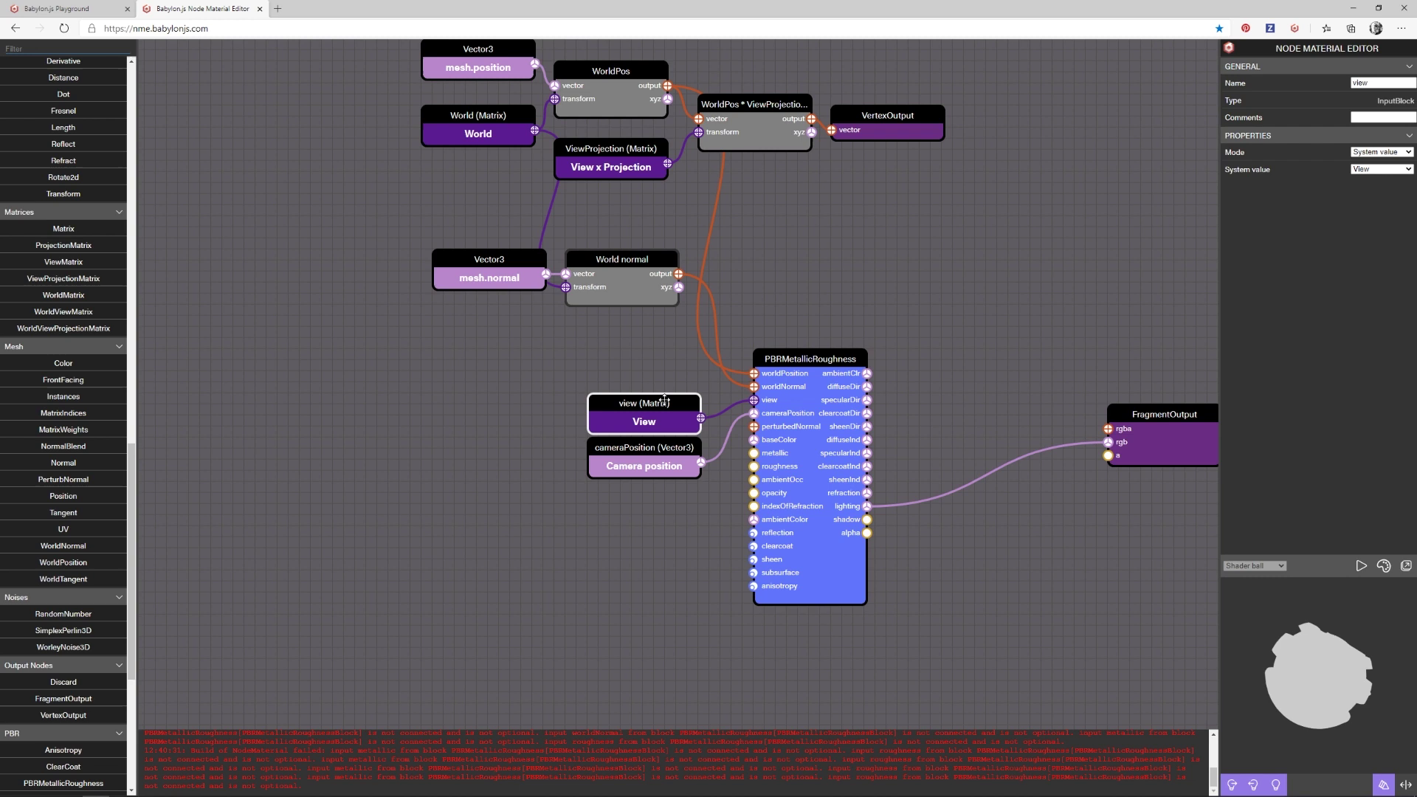
{"action": "left_click_drag", "start_coordinate": [665, 400], "coordinate": [642, 325]}
{"action": "left_click_drag", "start_coordinate": [661, 433], "coordinate": [640, 367]}
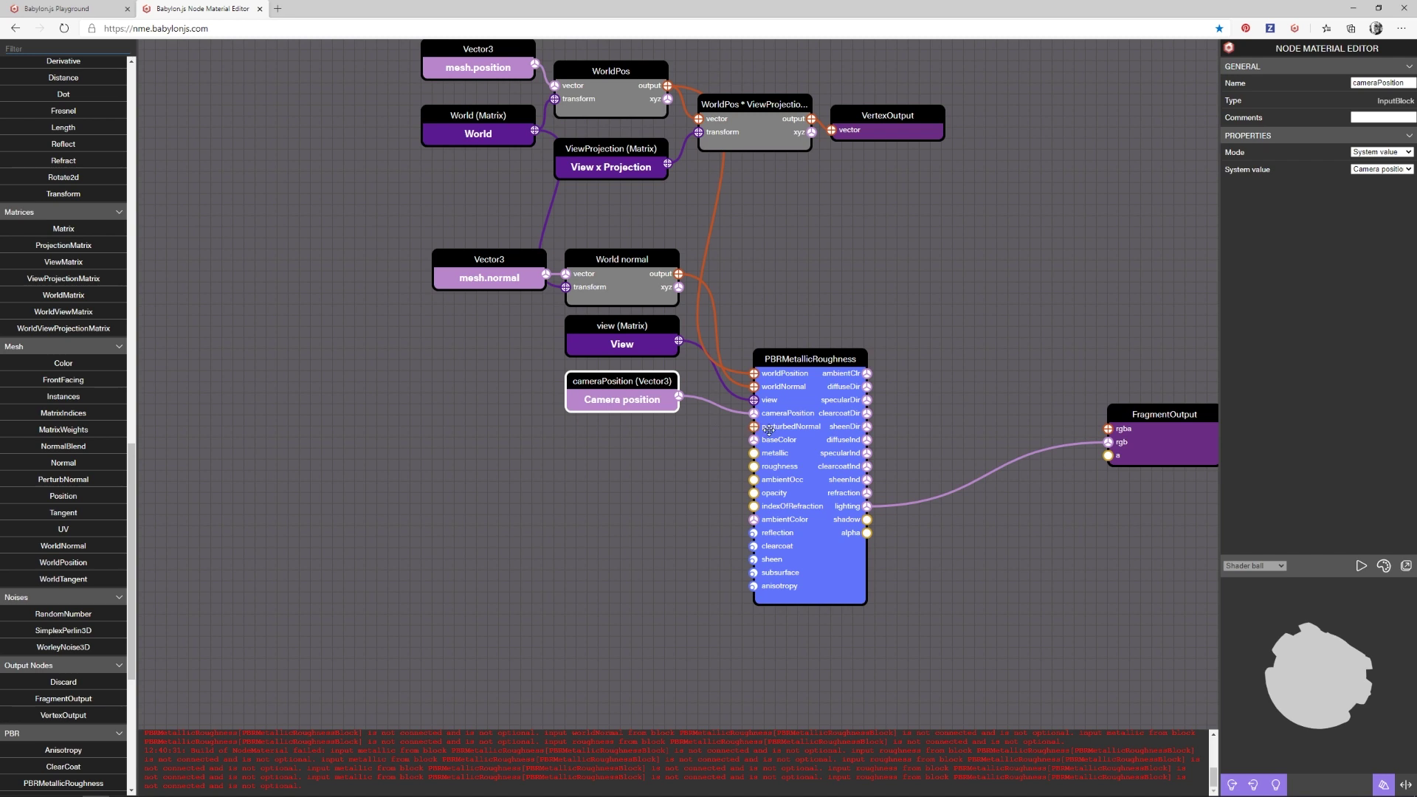
Create a Color3 input named 'baseColor' wired into PBRMetallicRoughness's baseColor port.
{"action": "left_click_drag", "start_coordinate": [754, 440], "coordinate": [651, 450]}
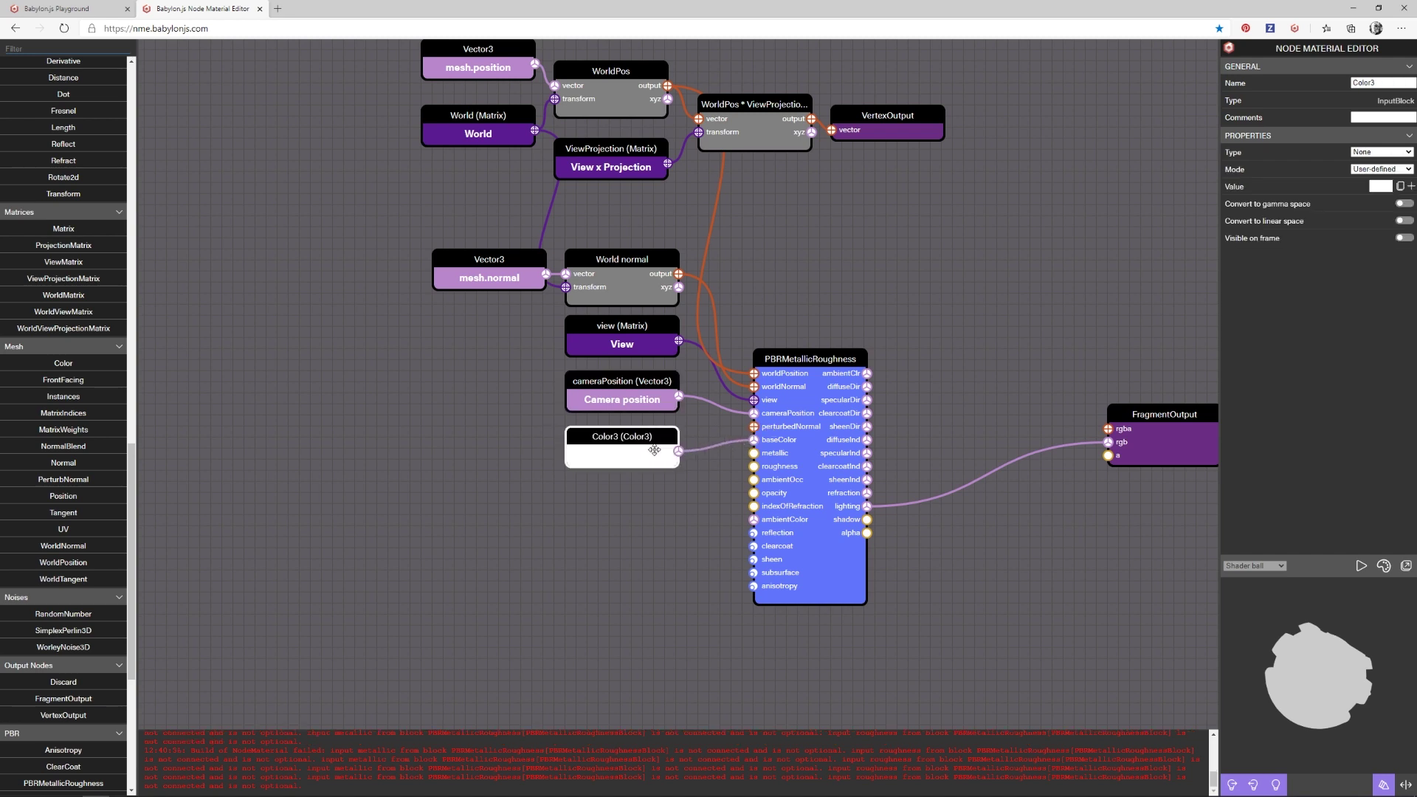
{"action": "double_click", "coordinate": [1374, 82]}
{"action": "type", "text": "baseColor"}
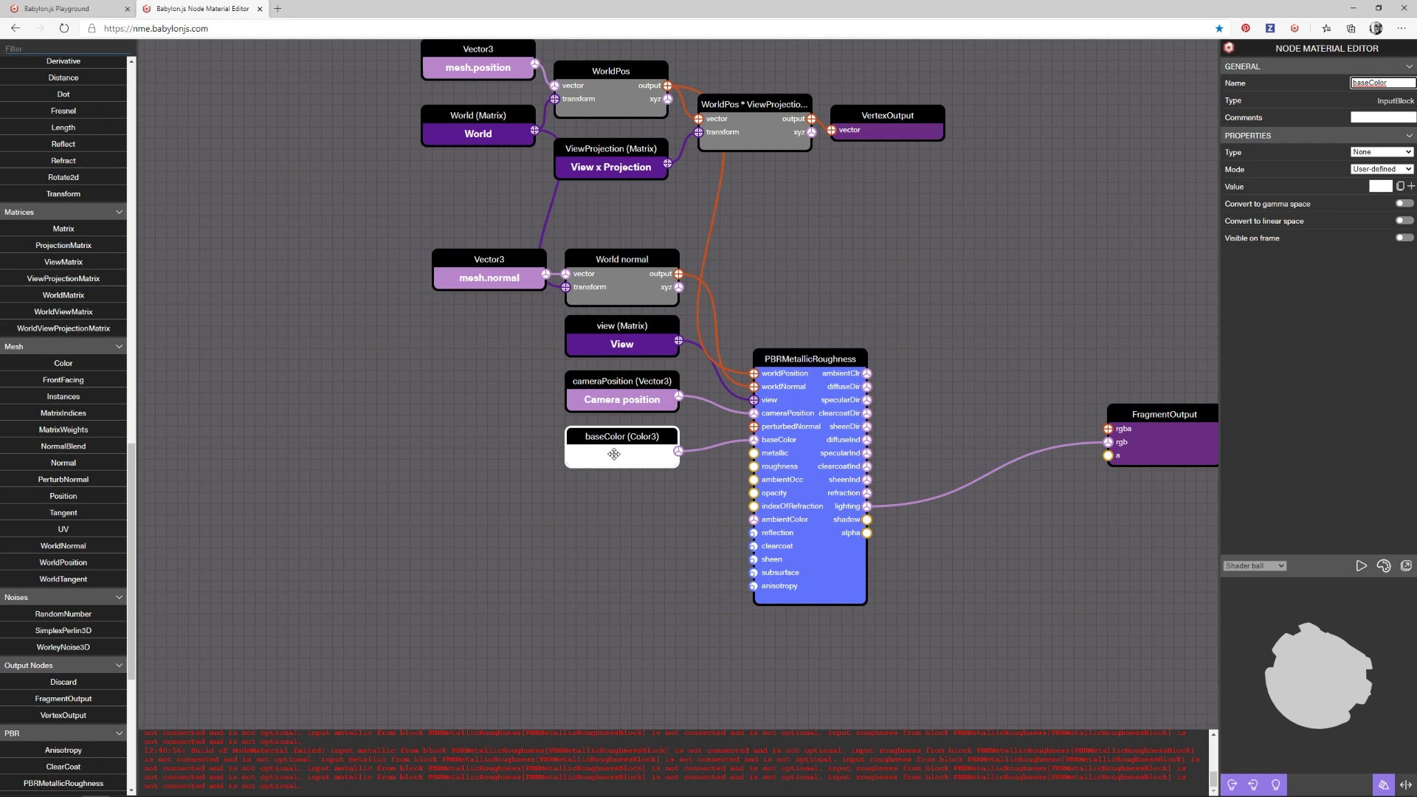
{"action": "left_click", "coordinate": [613, 450]}
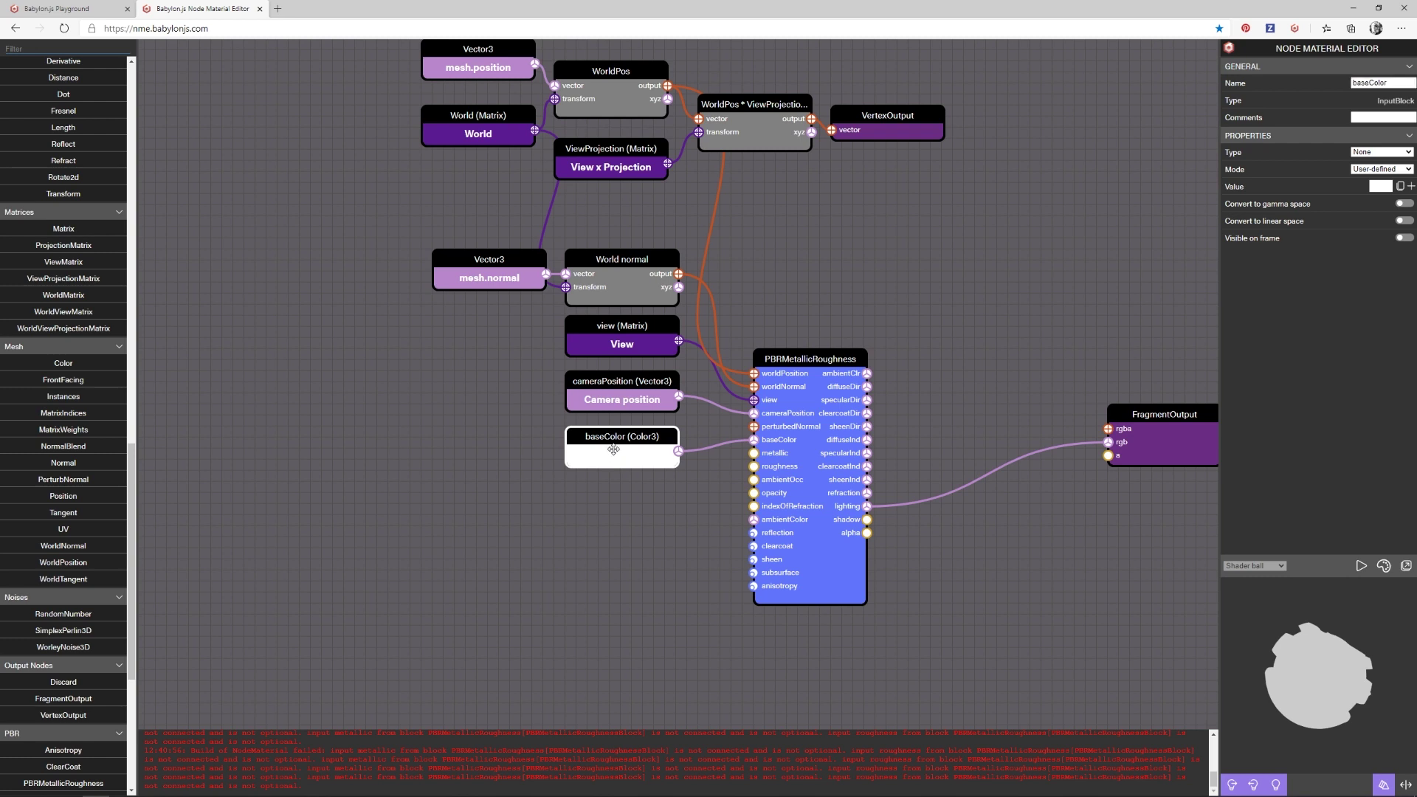
{"action": "left_click", "coordinate": [1404, 222]}
{"action": "left_click", "coordinate": [1384, 190]}
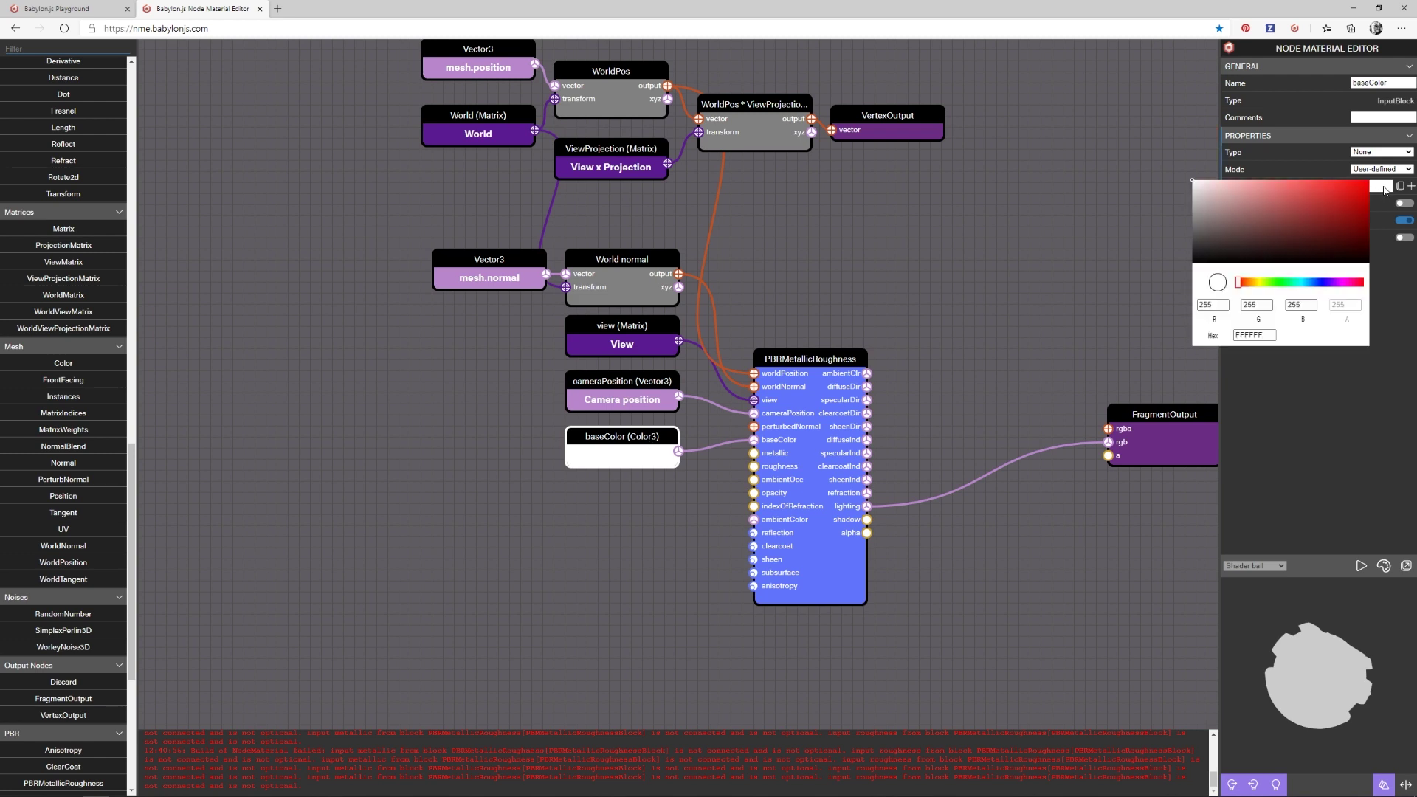
{"action": "left_click", "coordinate": [1340, 195]}
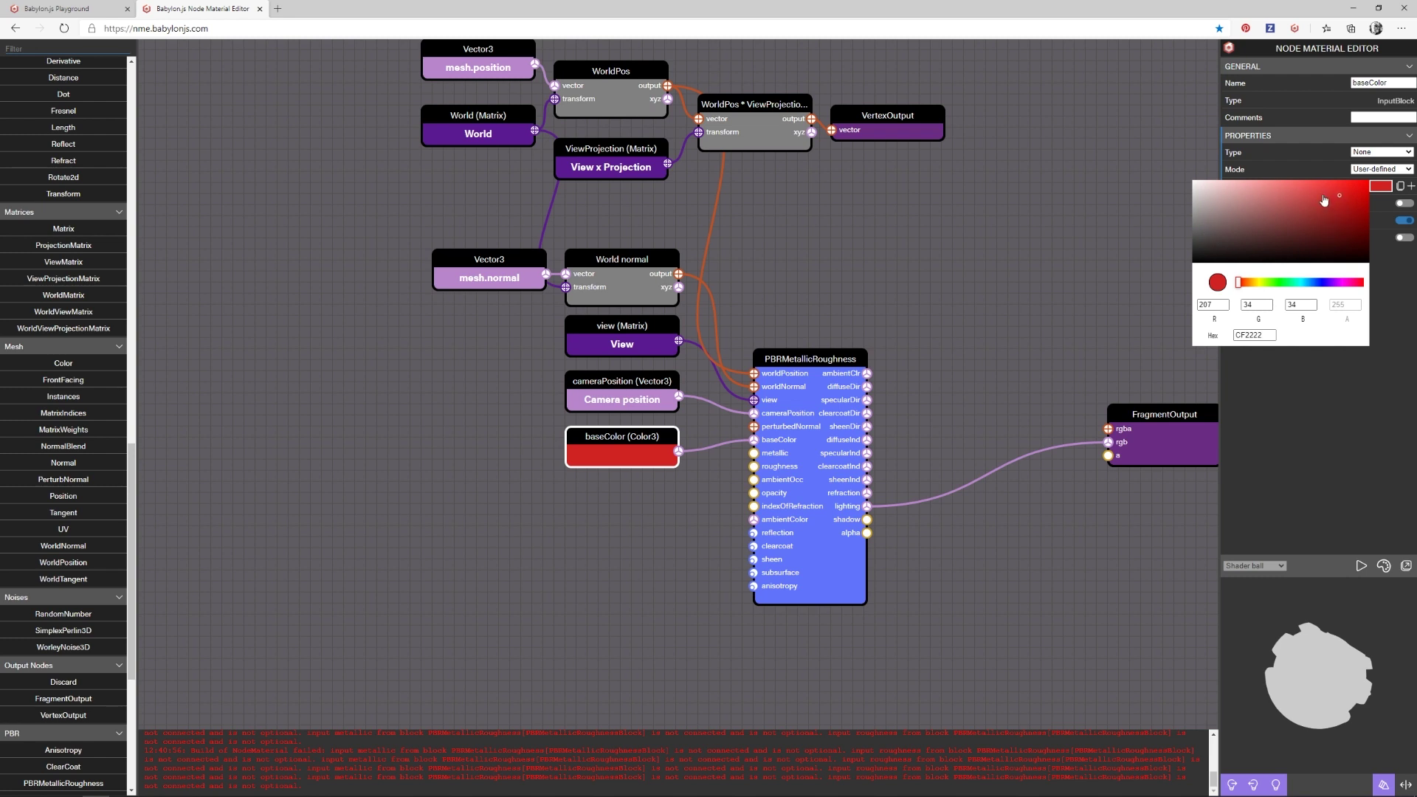
{"action": "left_click", "coordinate": [1387, 251]}
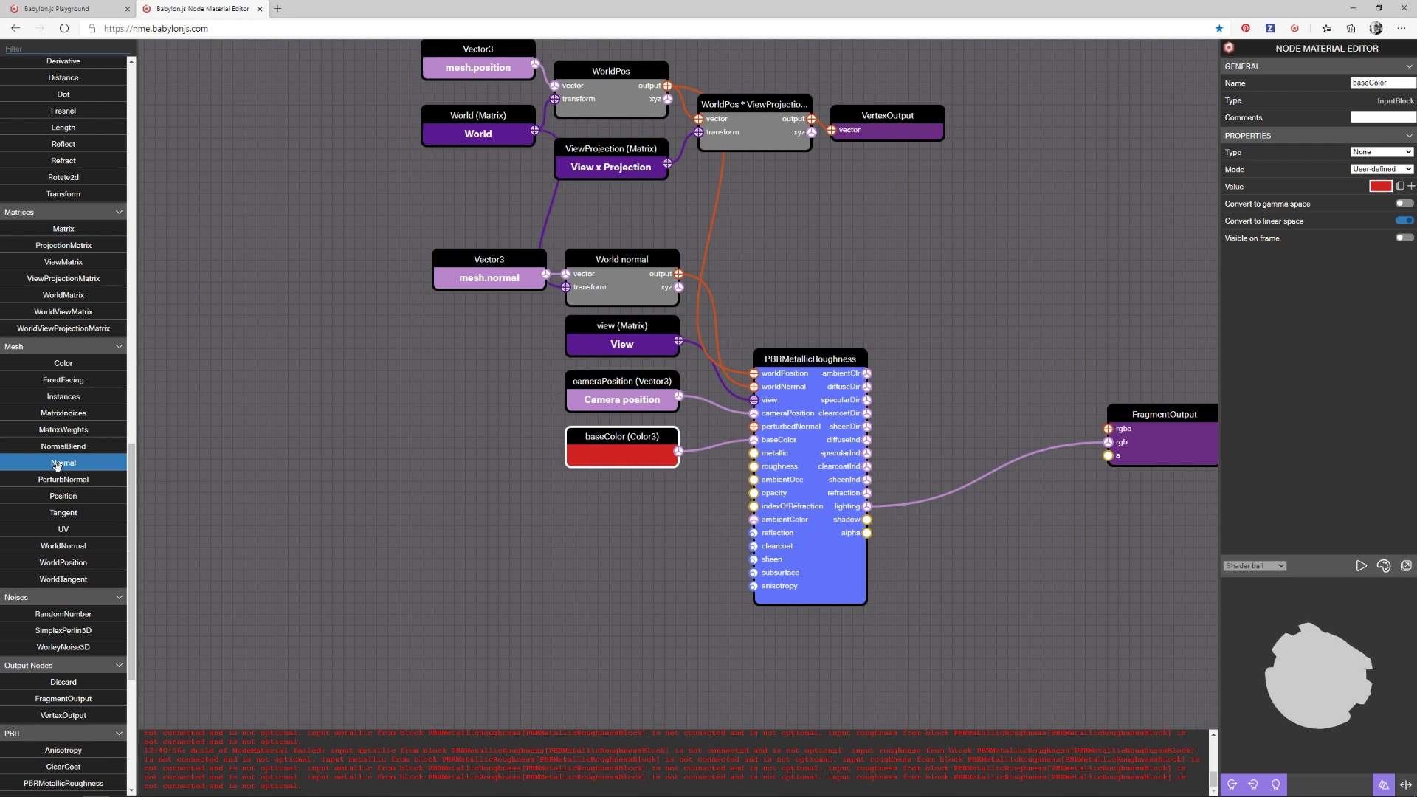
{"action": "scroll", "coordinate": [59, 461], "scroll_direction": "up", "scroll_amount": 10}
{"action": "scroll", "coordinate": [59, 461], "scroll_direction": "up", "scroll_amount": 2}
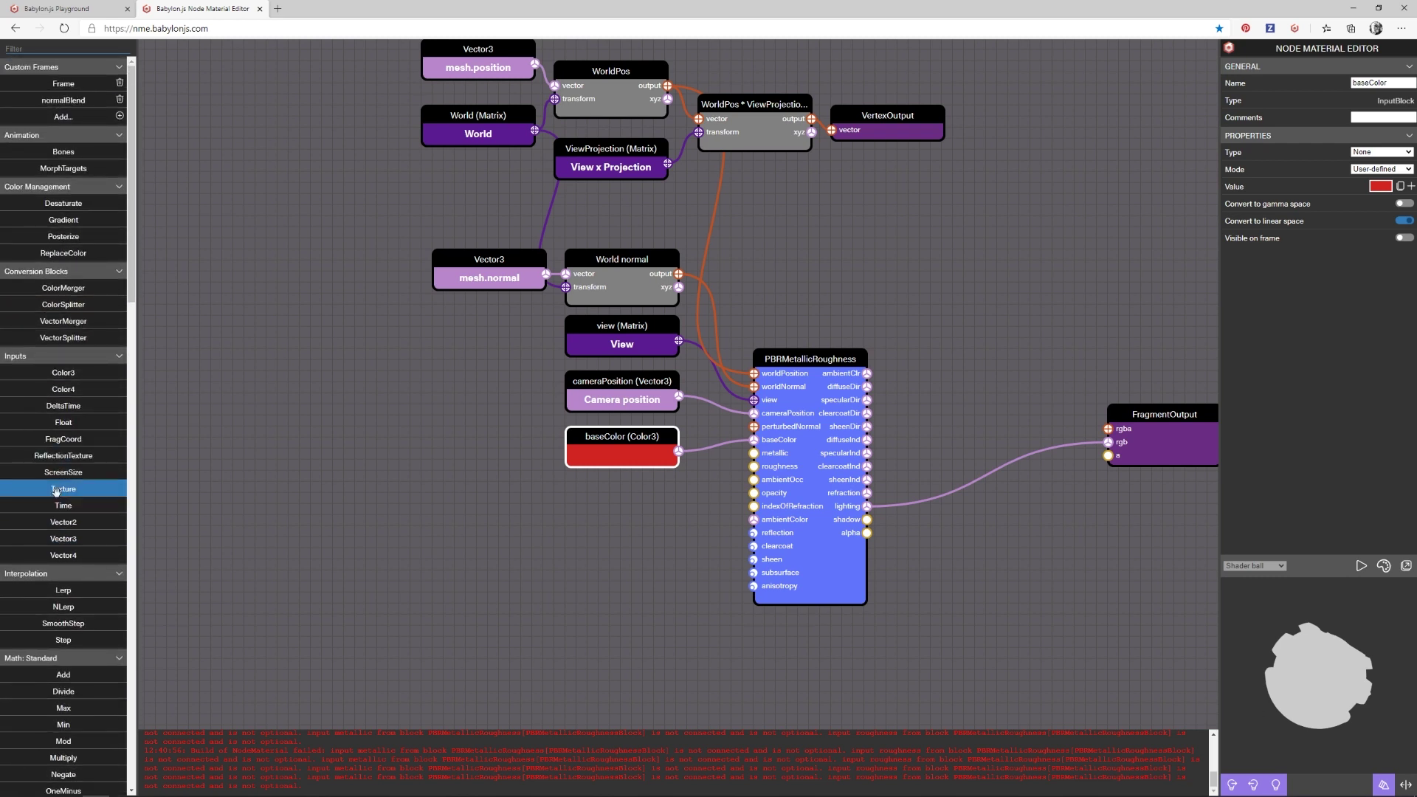
Drop a Texture block, fed by a mesh.uv Vector2 input, onto the left of the canvas.
{"action": "left_click_drag", "start_coordinate": [63, 488], "coordinate": [487, 543]}
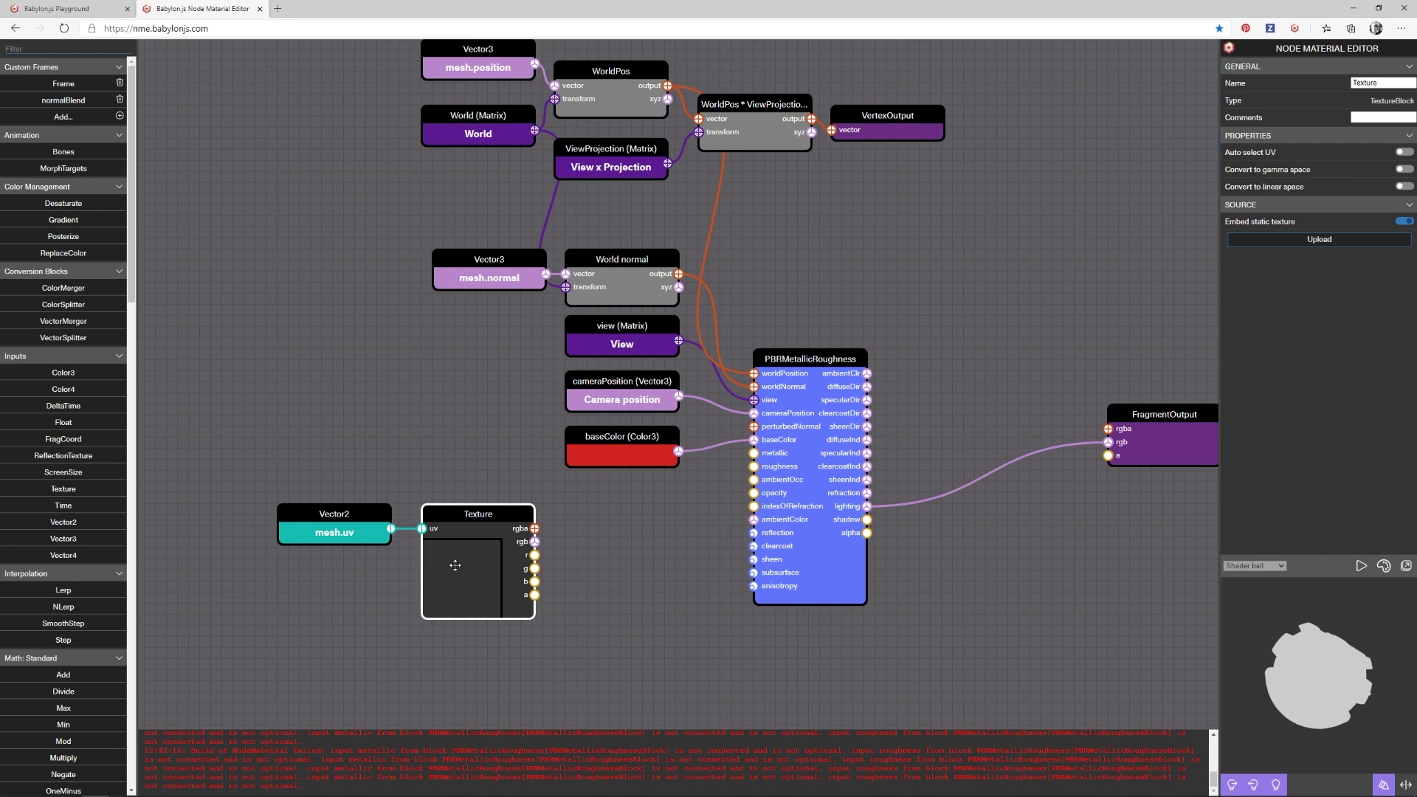
Delete the Texture and mesh.uv nodes from the graph.
{"action": "left_click", "coordinate": [358, 542]}
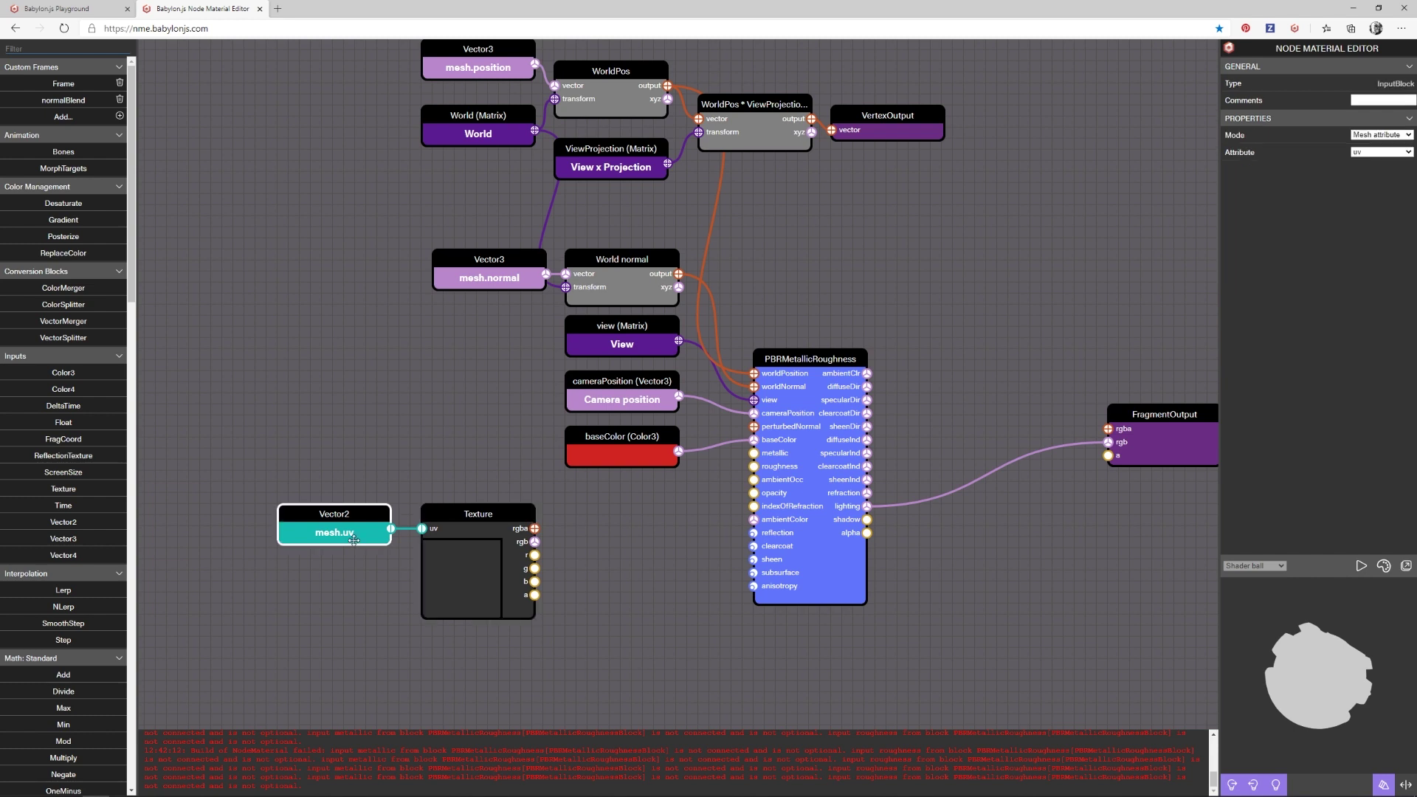
{"action": "key", "text": "Delete"}
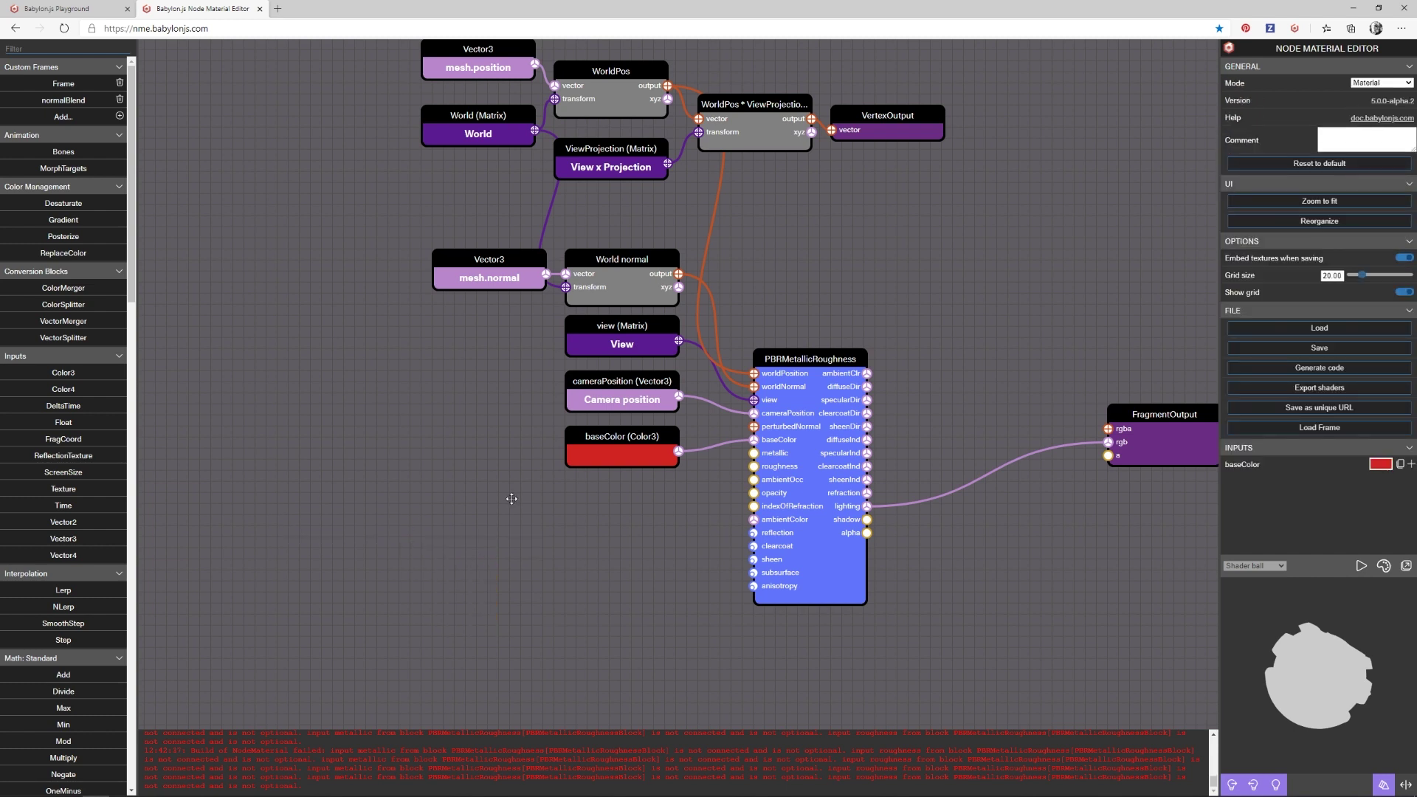
{"action": "left_click_drag", "start_coordinate": [566, 532], "coordinate": [533, 499]}
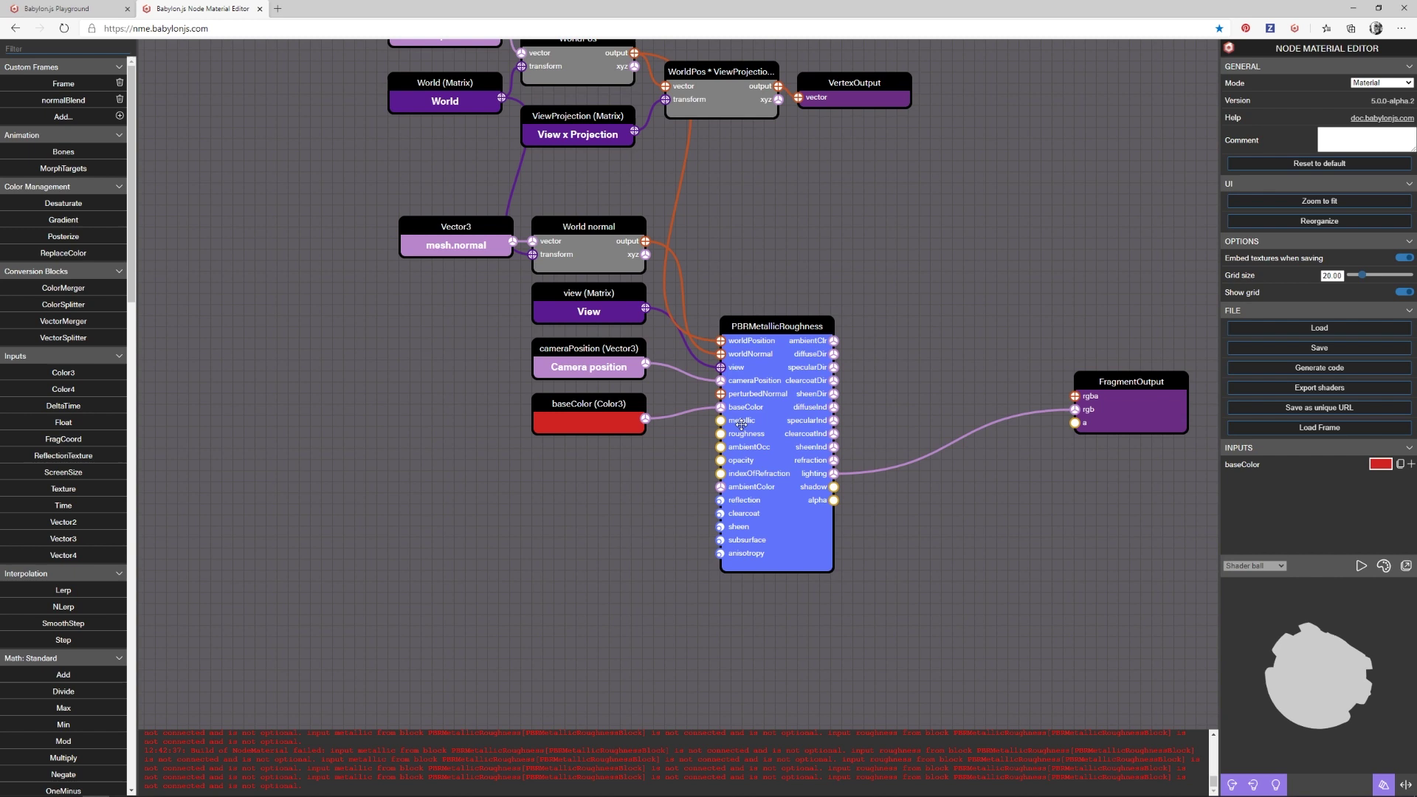
Add a Float input named 'metallic' with value 1 wired to the PBR metallic port.
{"action": "left_click_drag", "start_coordinate": [736, 424], "coordinate": [607, 478]}
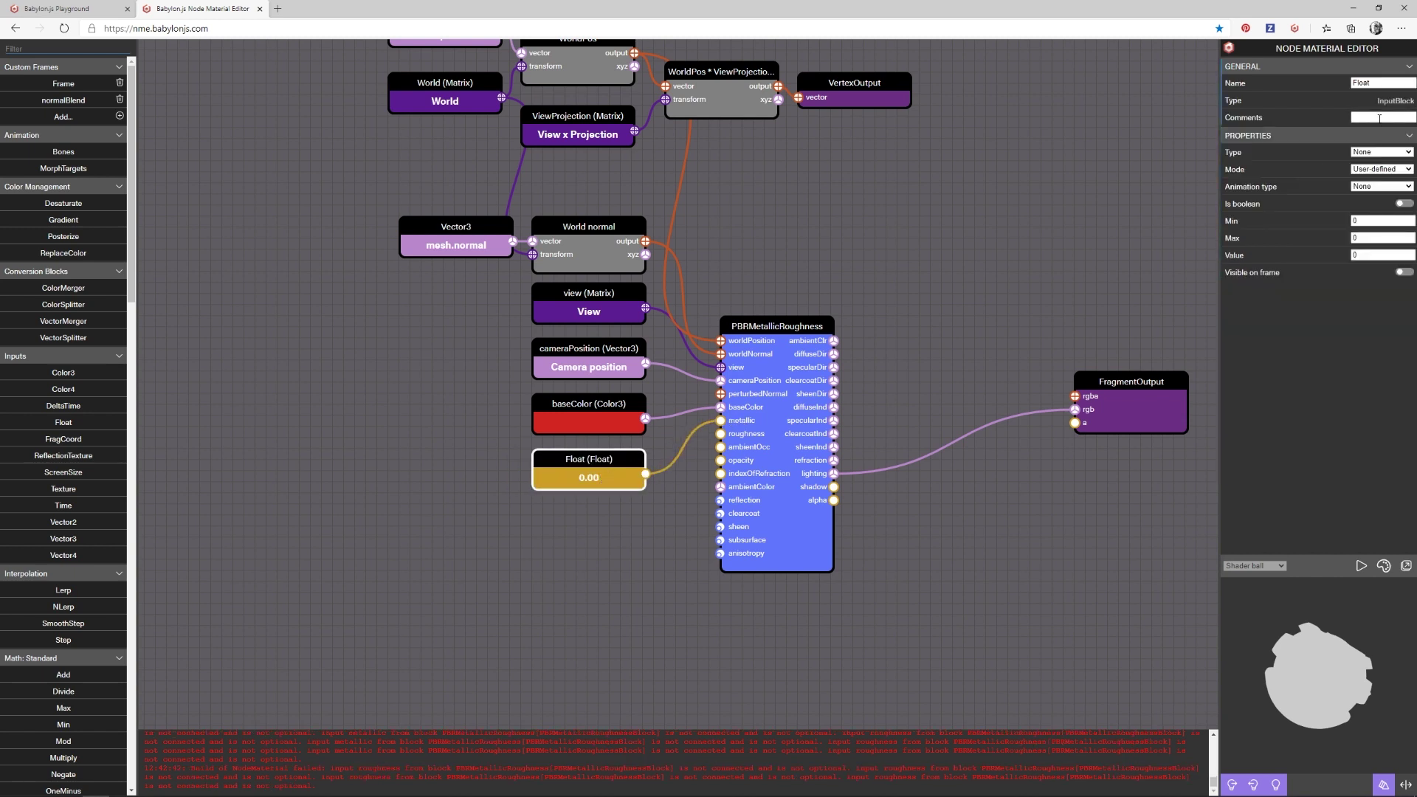
{"action": "double_click", "coordinate": [1386, 82]}
{"action": "type", "text": "metallic"}
{"action": "double_click", "coordinate": [1355, 255]}
{"action": "type", "text": "1"}
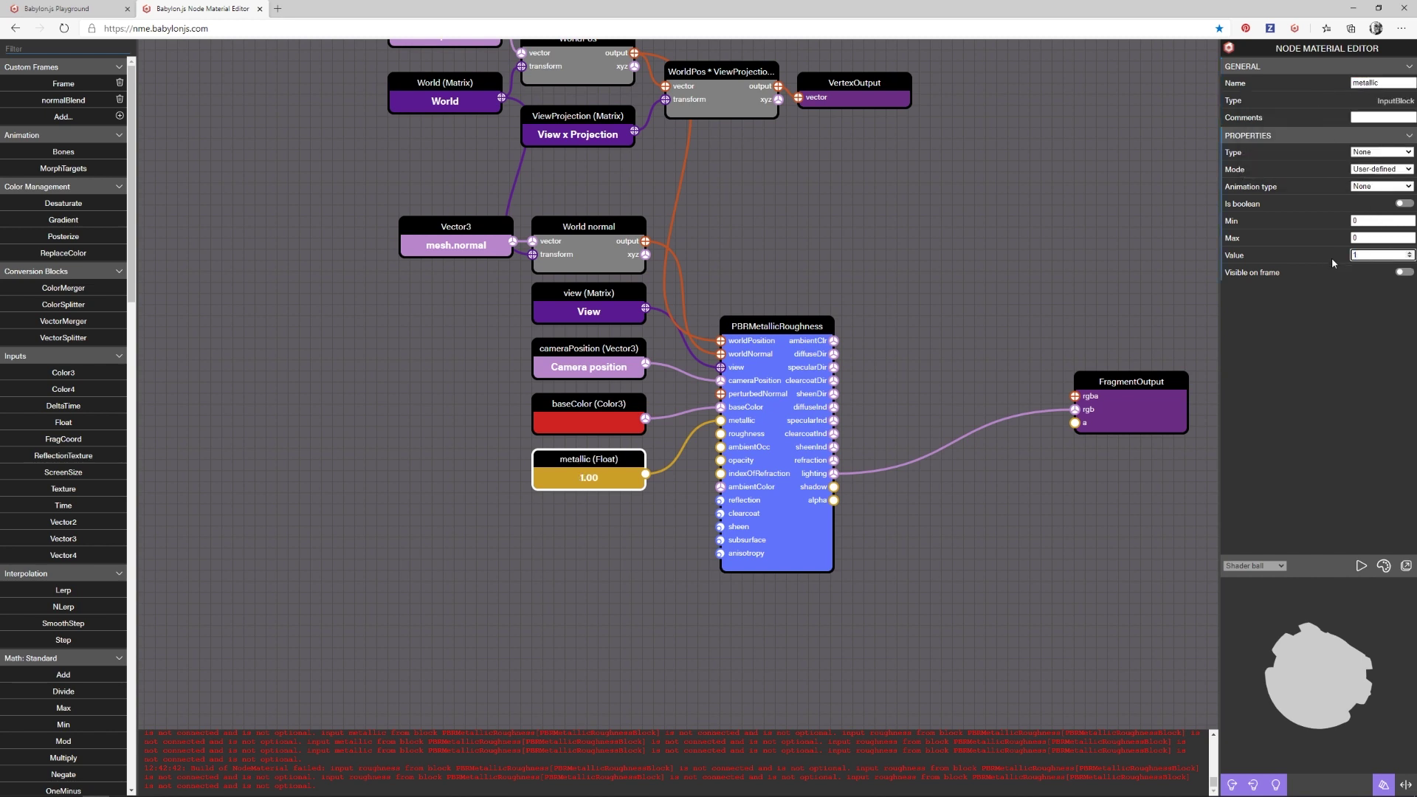
Add a Float input named 'roughness' with value 0.5 wired to the PBR roughness port.
{"action": "left_click_drag", "start_coordinate": [721, 433], "coordinate": [608, 530]}
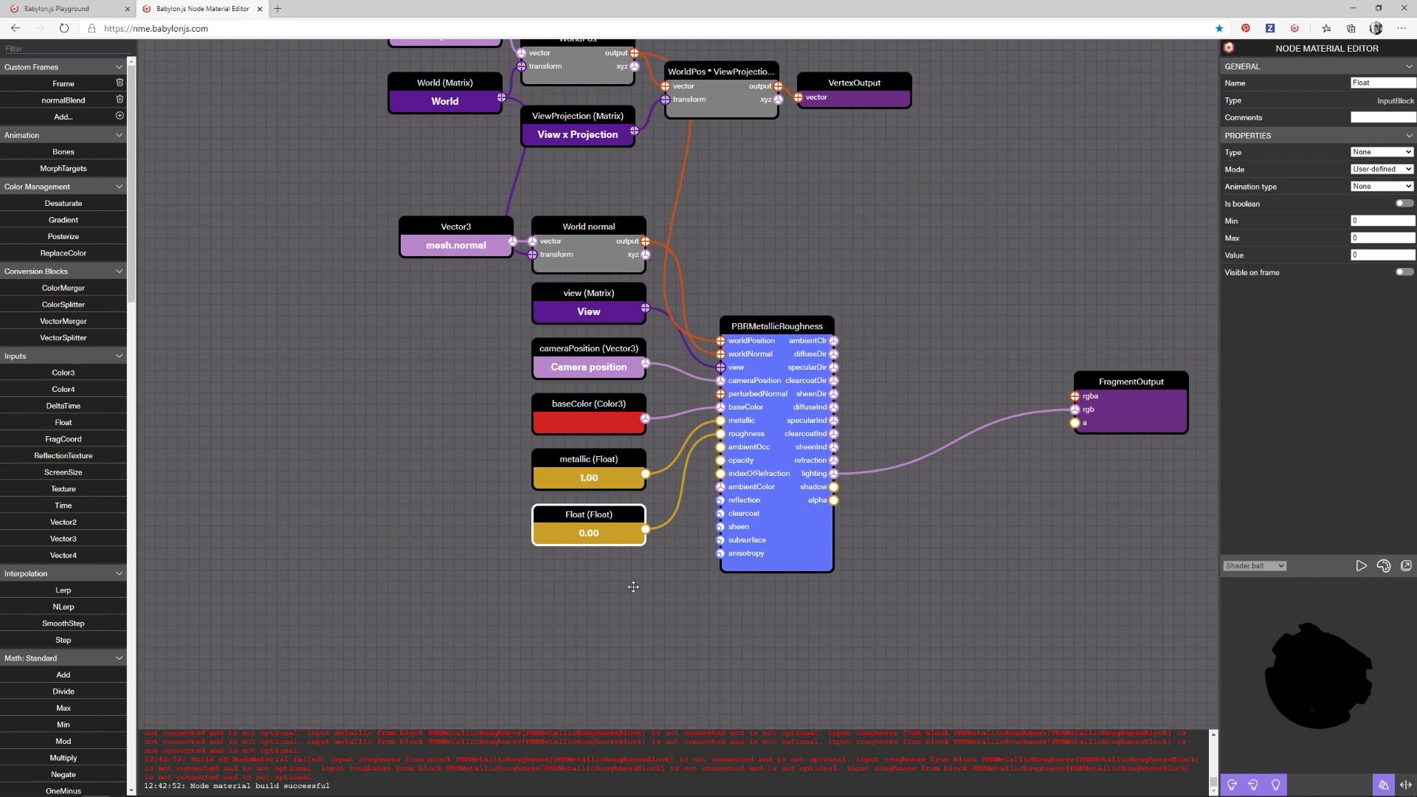
{"action": "double_click", "coordinate": [1364, 83]}
{"action": "type", "text": "roughness"}
{"action": "key", "text": "Return"}
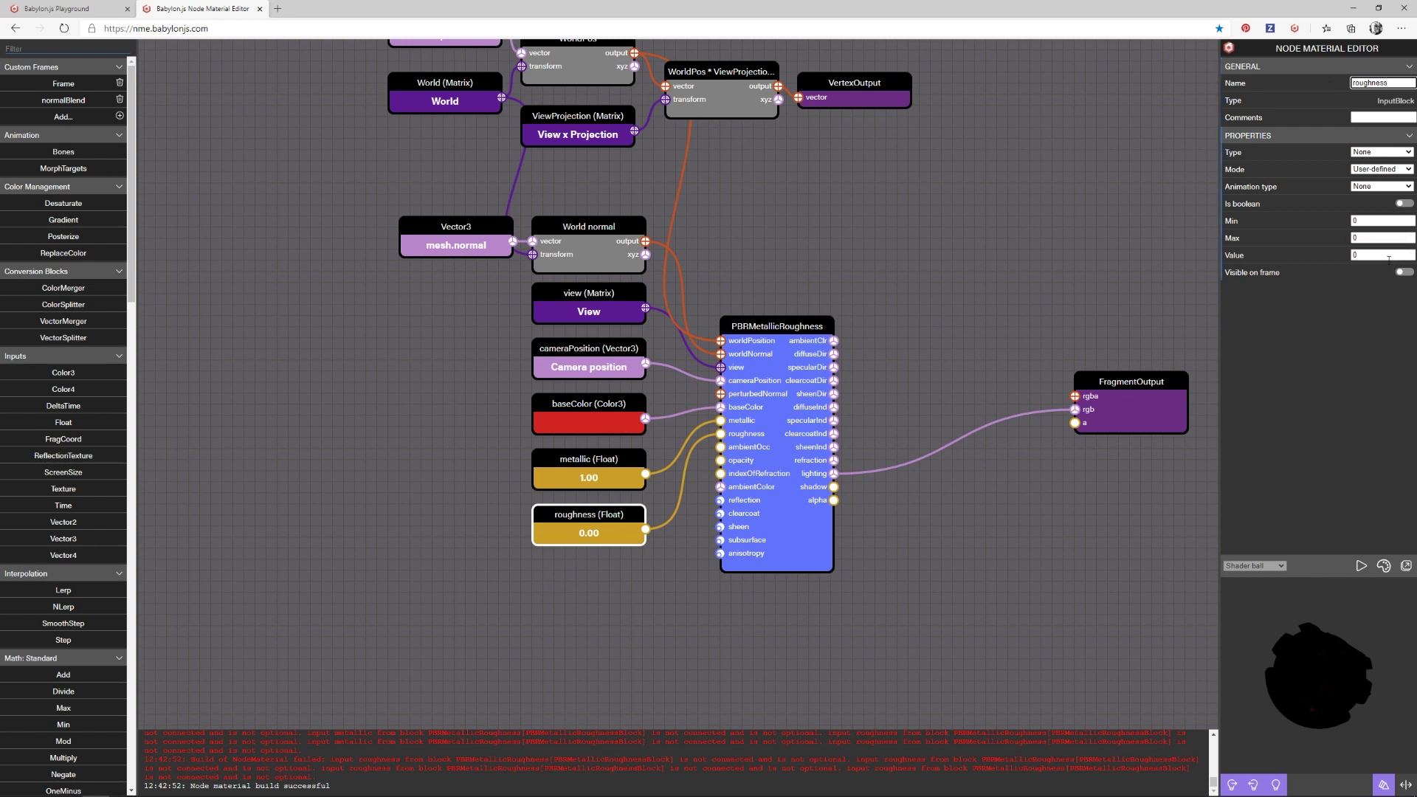
{"action": "double_click", "coordinate": [1386, 256]}
{"action": "type", "text": ".5"}
{"action": "left_click", "coordinate": [1318, 696]}
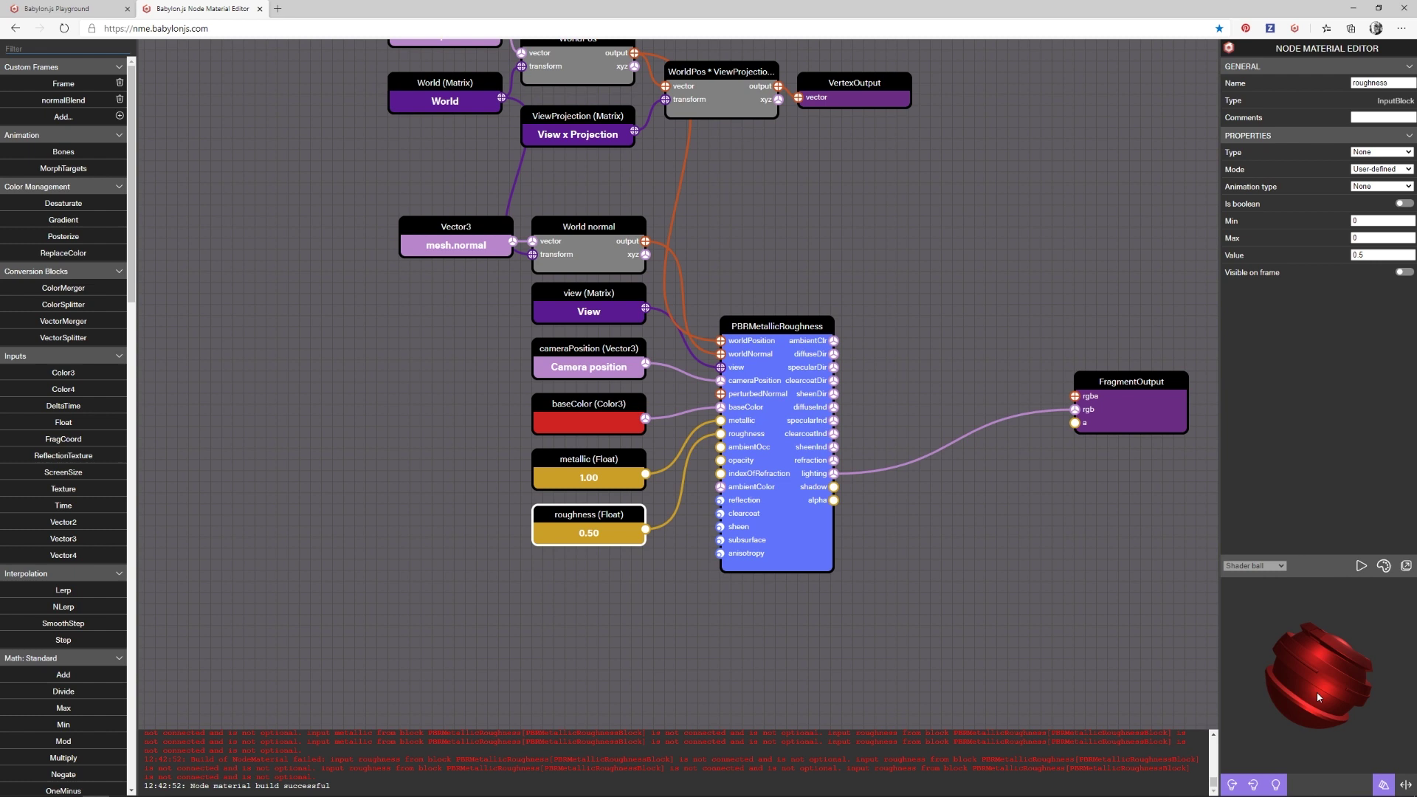
{"action": "left_click_drag", "start_coordinate": [1319, 697], "coordinate": [1327, 657]}
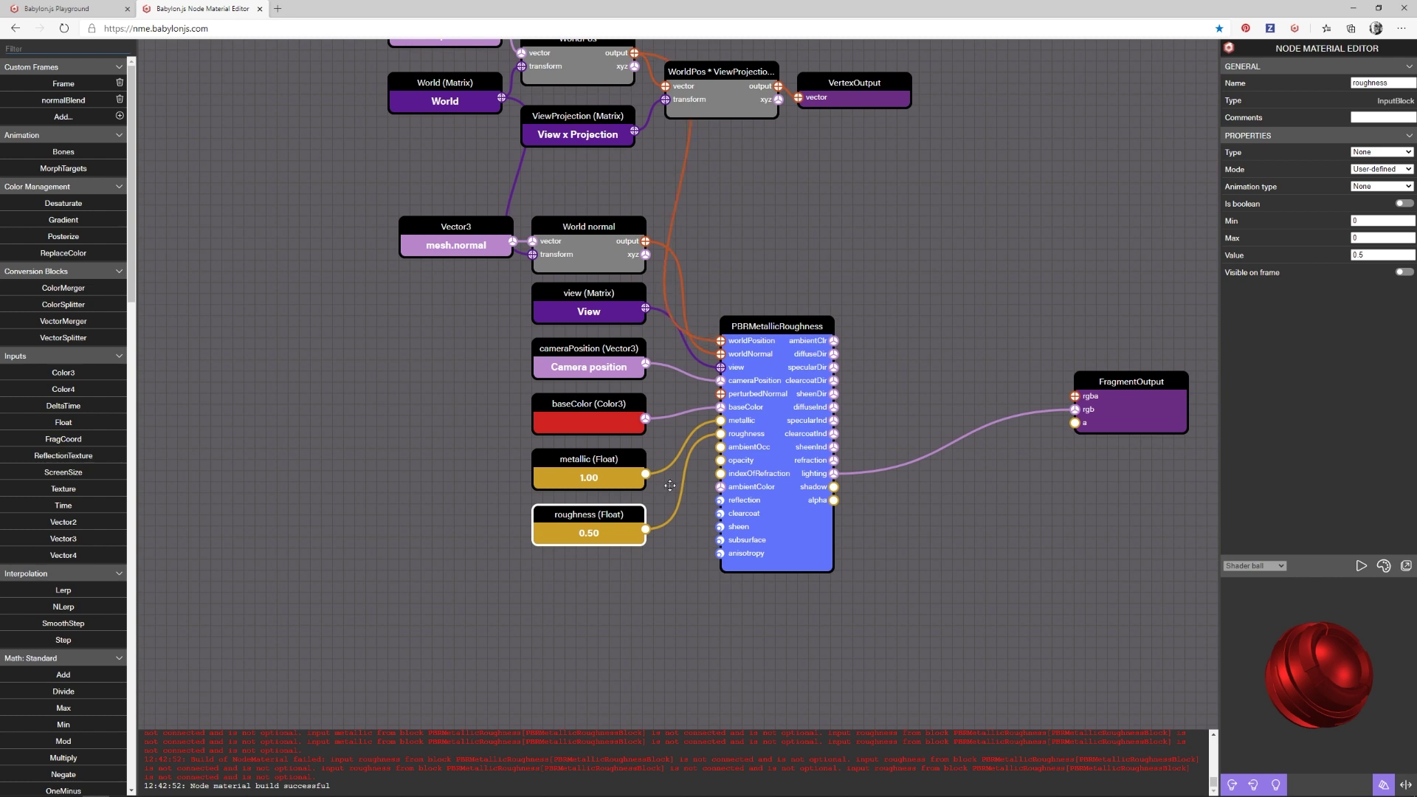
{"action": "left_click_drag", "start_coordinate": [716, 613], "coordinate": [747, 531]}
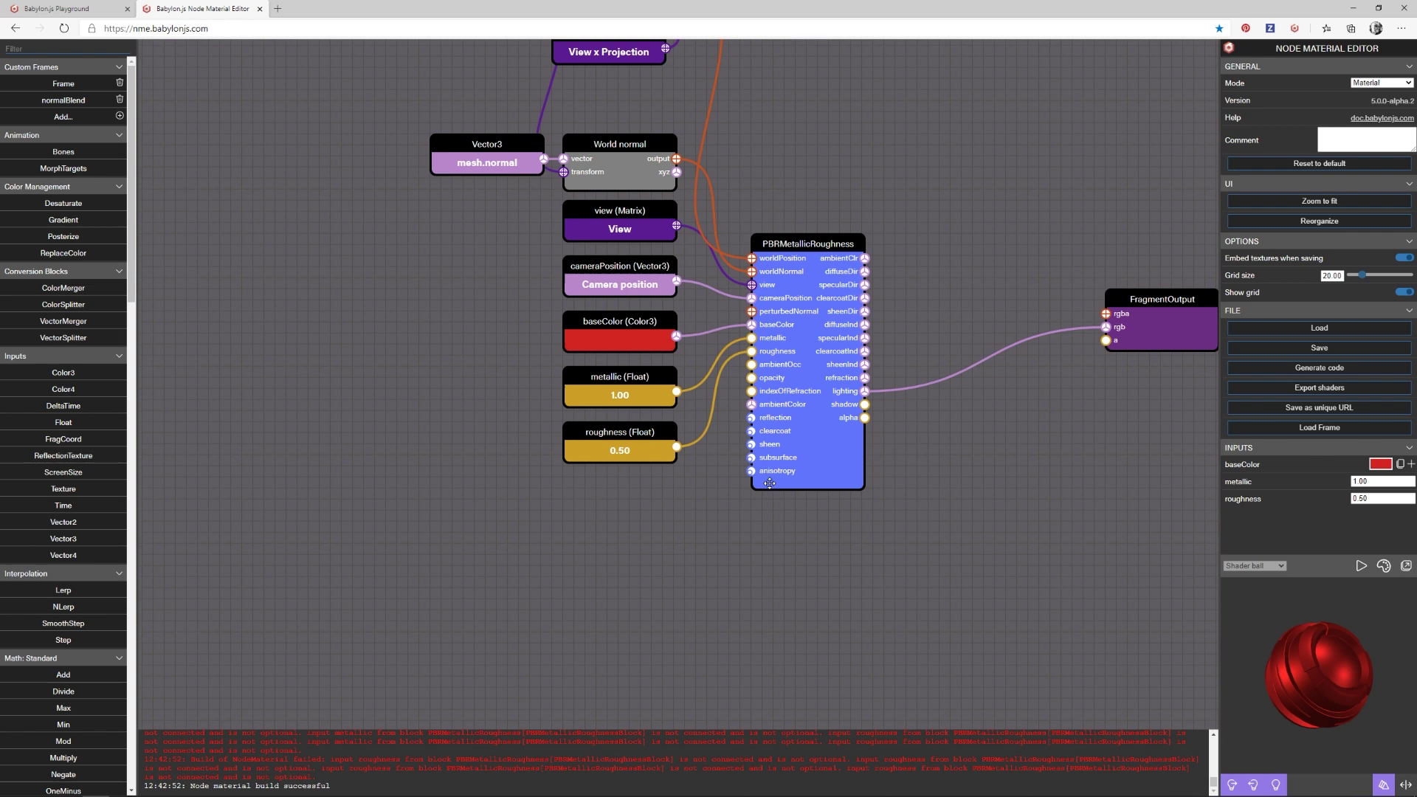
{"action": "scroll", "coordinate": [44, 595], "scroll_direction": "down", "scroll_amount": 15}
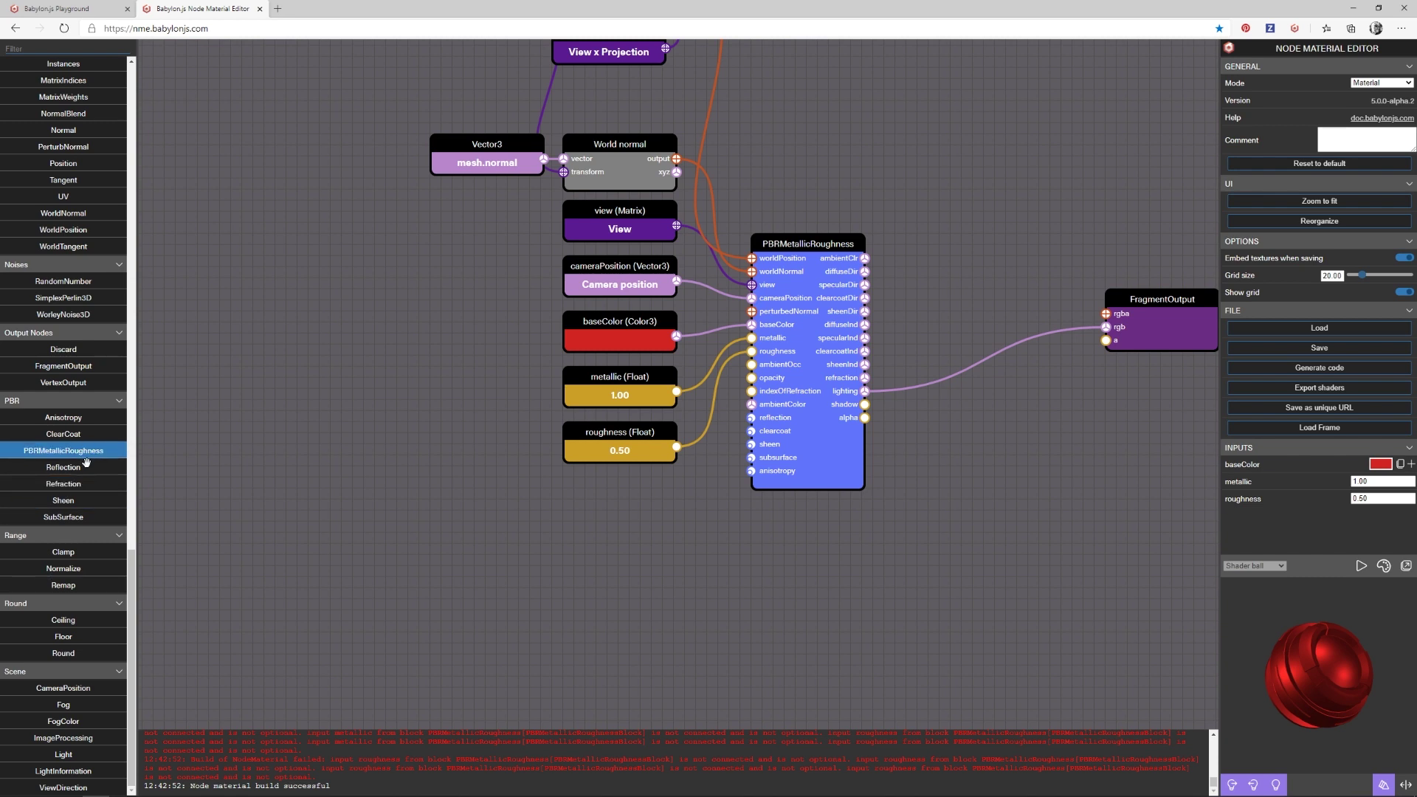
Place a Reflection block left of the PBR node and wire its output into the reflection port.
{"action": "left_click_drag", "start_coordinate": [76, 468], "coordinate": [599, 515]}
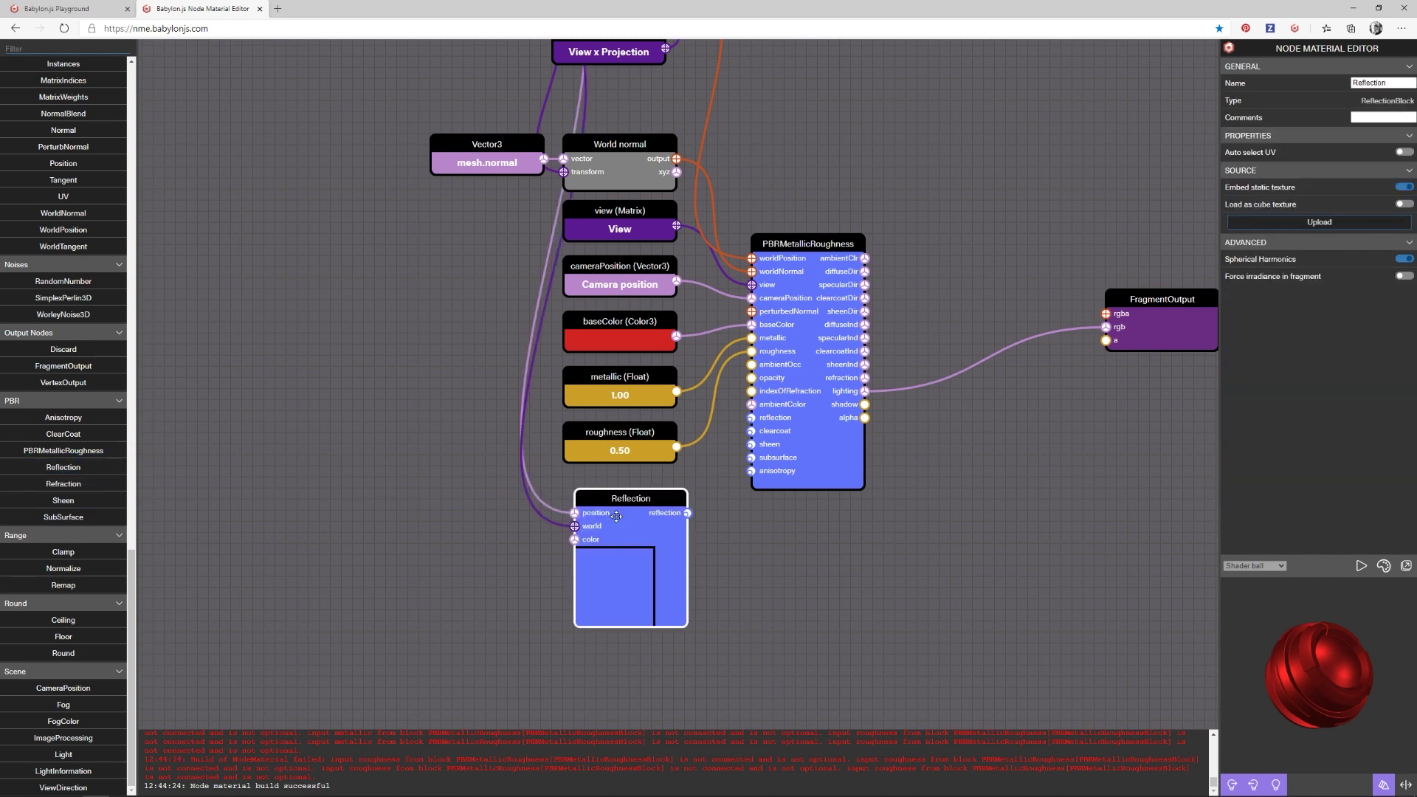
{"action": "left_click_drag", "start_coordinate": [617, 516], "coordinate": [605, 505]}
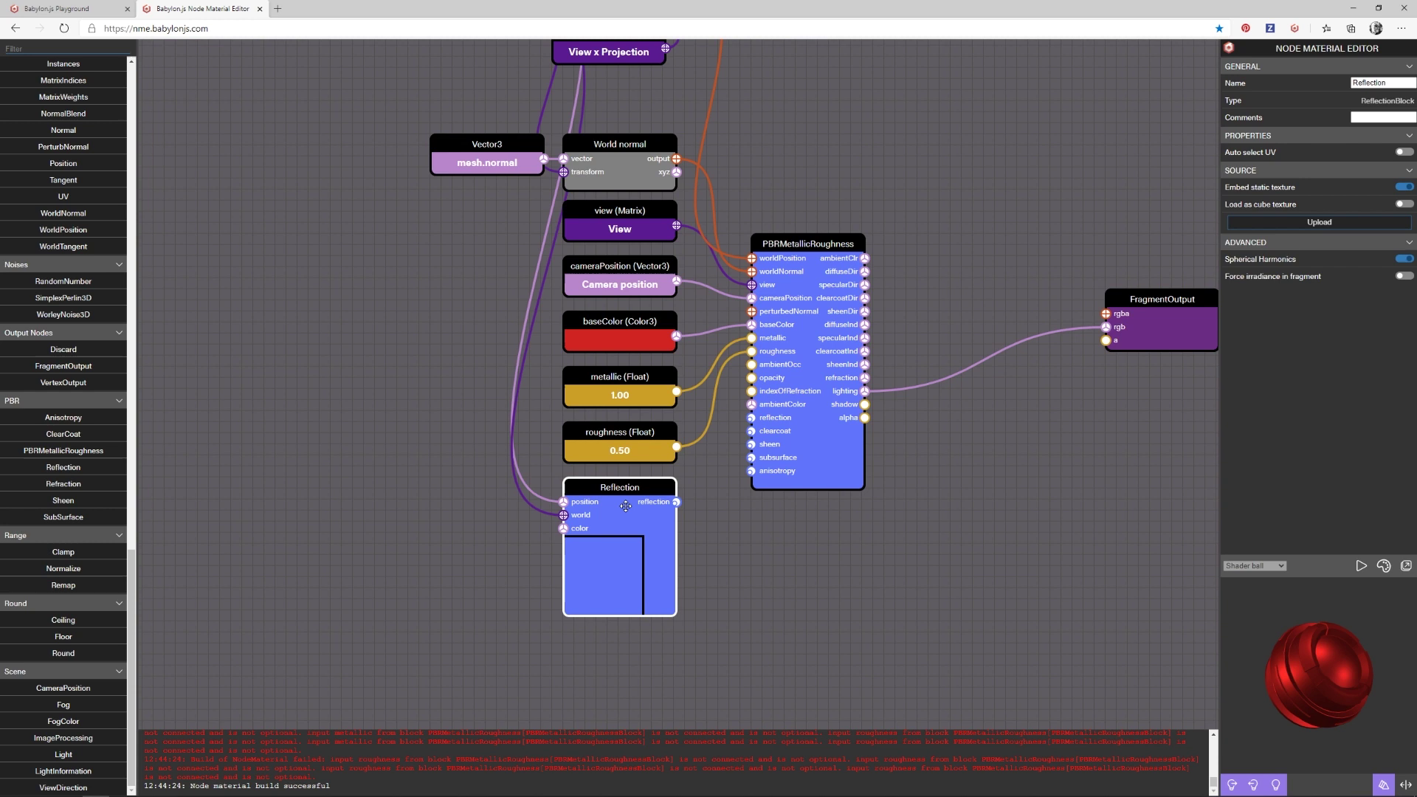
{"action": "left_click_drag", "start_coordinate": [677, 502], "coordinate": [751, 417]}
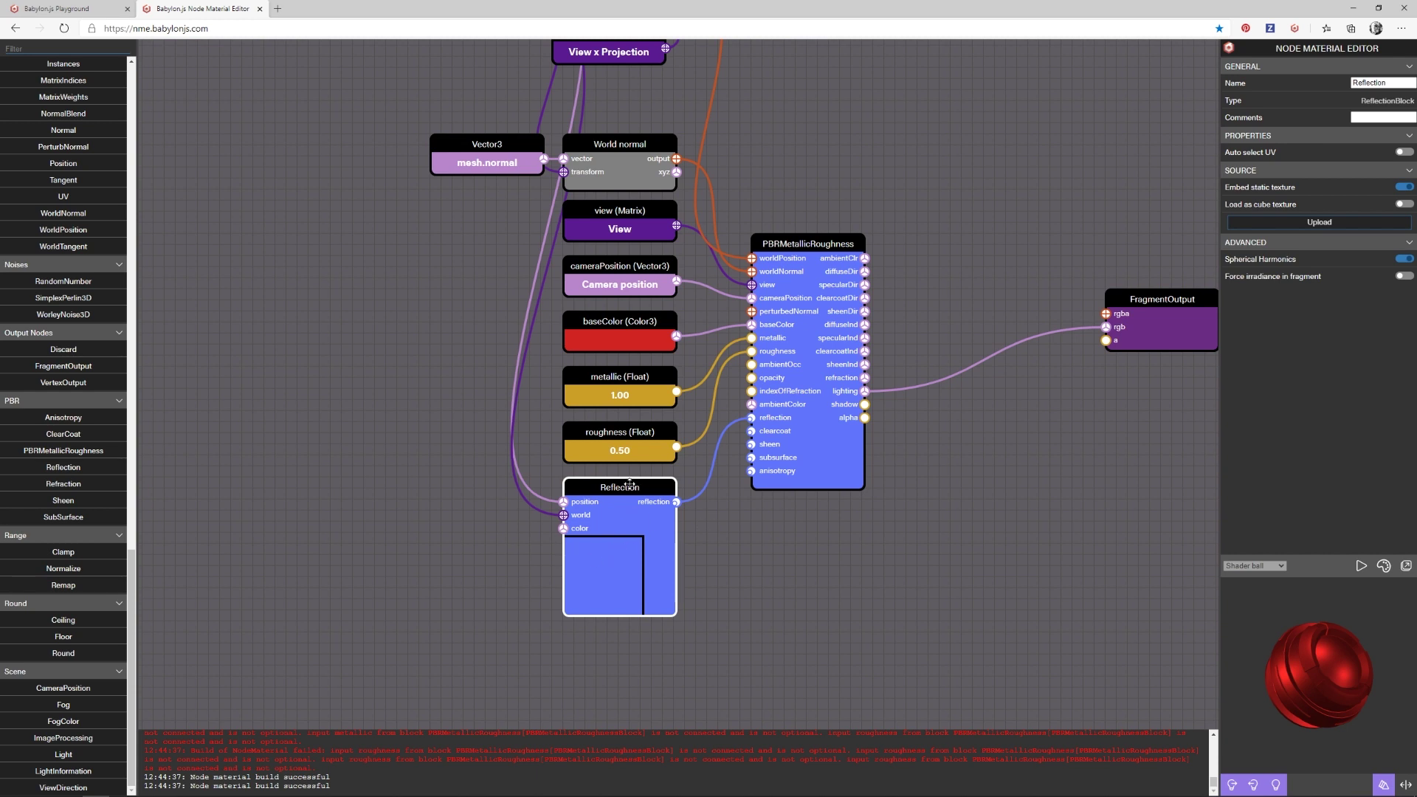
Connect the PBRMetallicRoughness alpha output to FragmentOutput's a input.
{"action": "left_click_drag", "start_coordinate": [770, 556], "coordinate": [656, 609]}
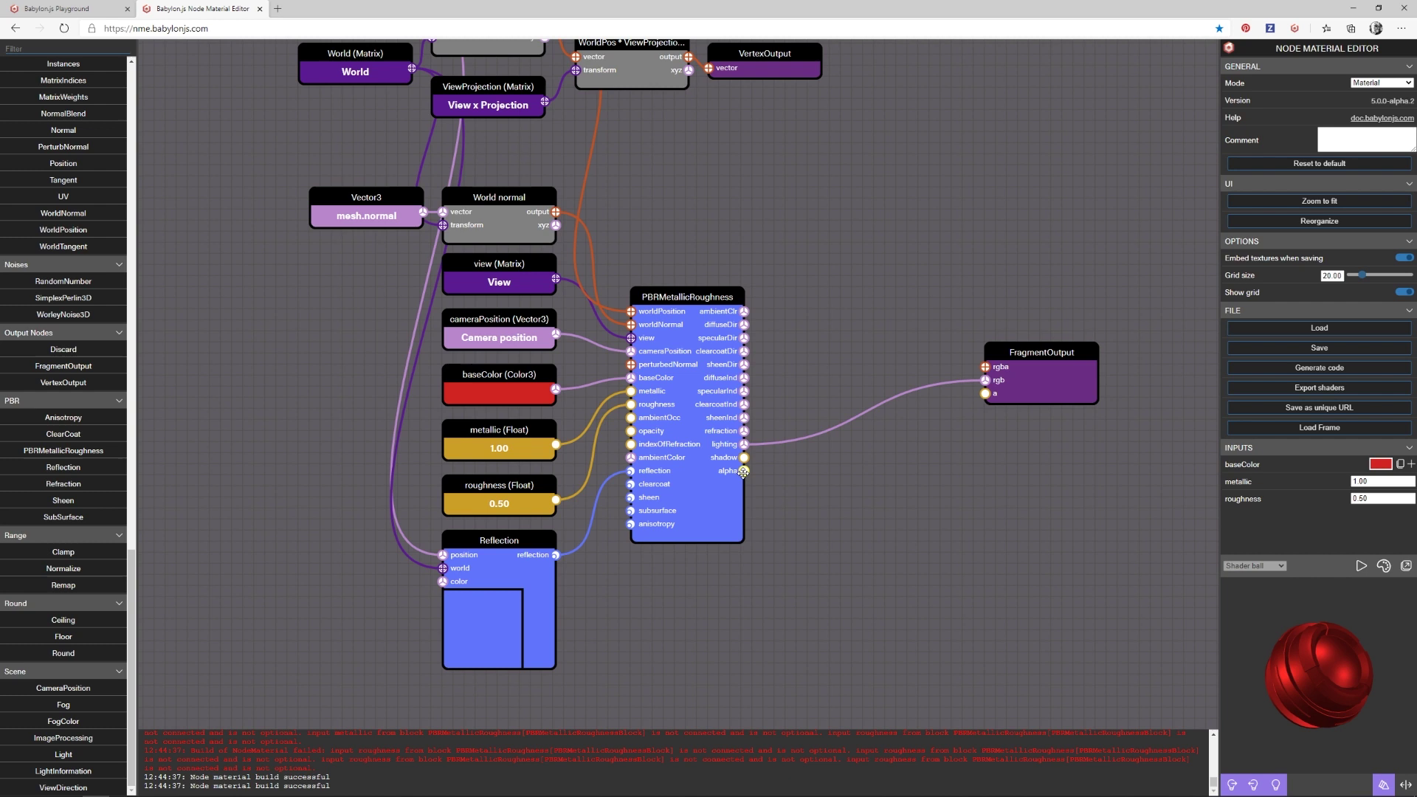
{"action": "left_click_drag", "start_coordinate": [742, 471], "coordinate": [985, 394]}
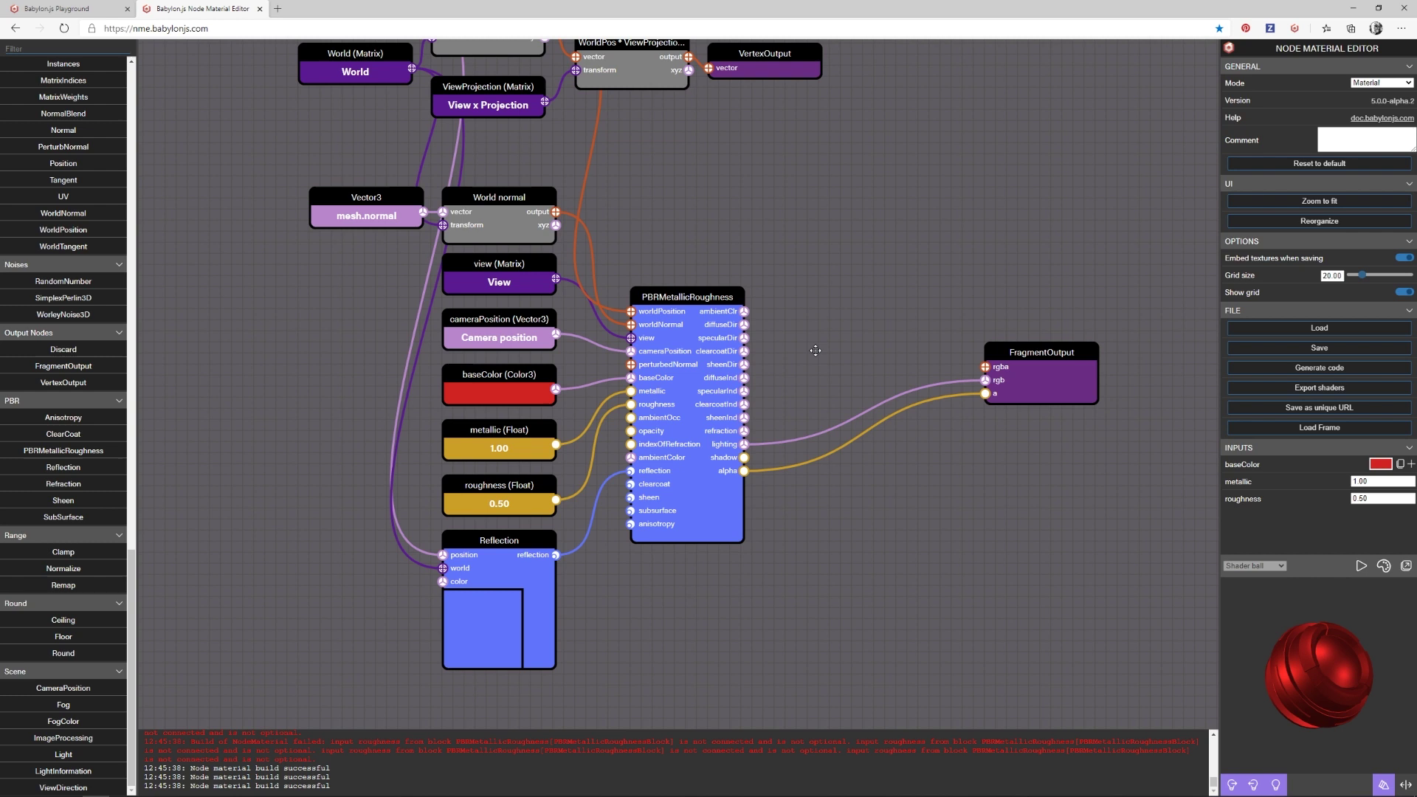
Drop Anisotropy and ClearCoat blocks under Reflection, with ClearCoat's 1.00 intensity input.
{"action": "left_click_drag", "start_coordinate": [378, 514], "coordinate": [395, 379]}
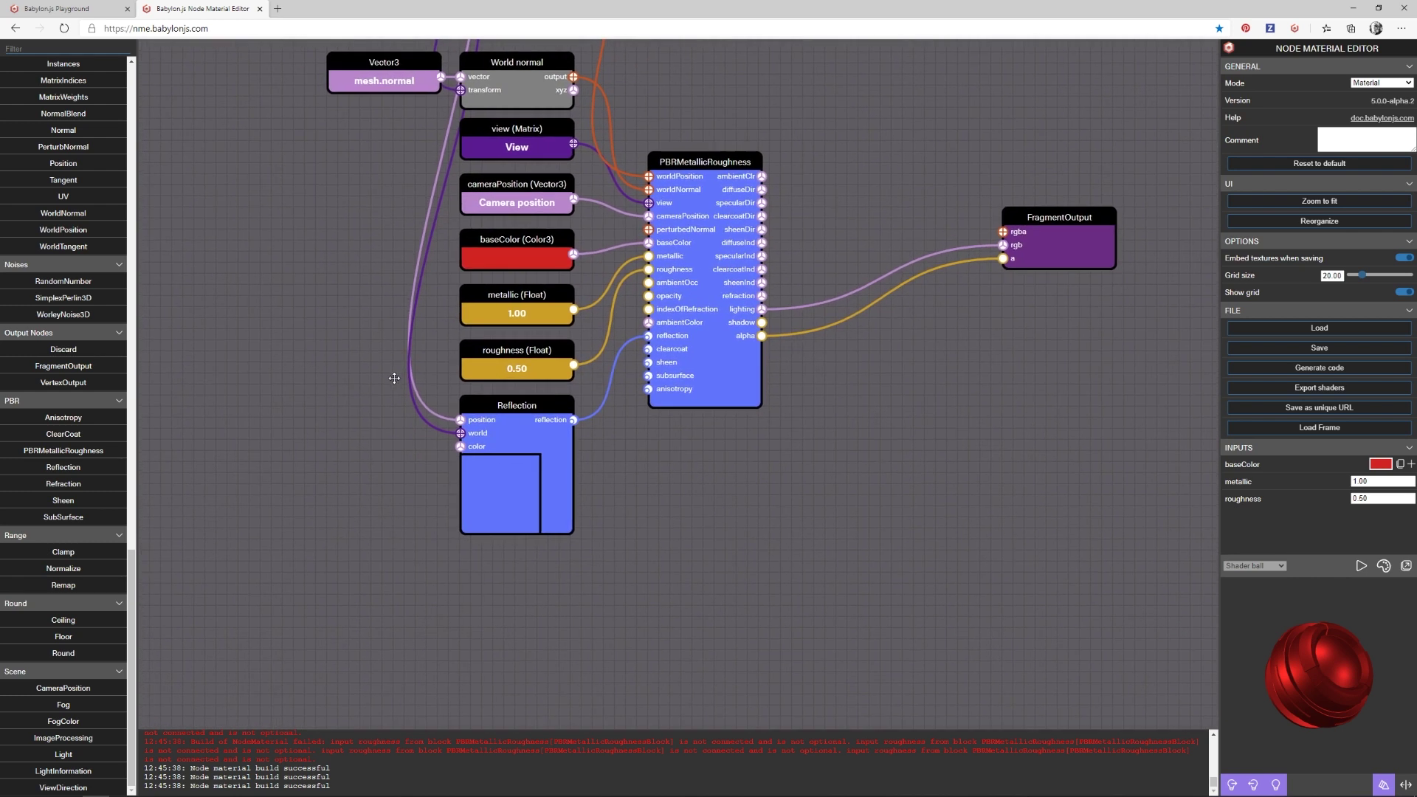
{"action": "left_click_drag", "start_coordinate": [402, 488], "coordinate": [415, 417]}
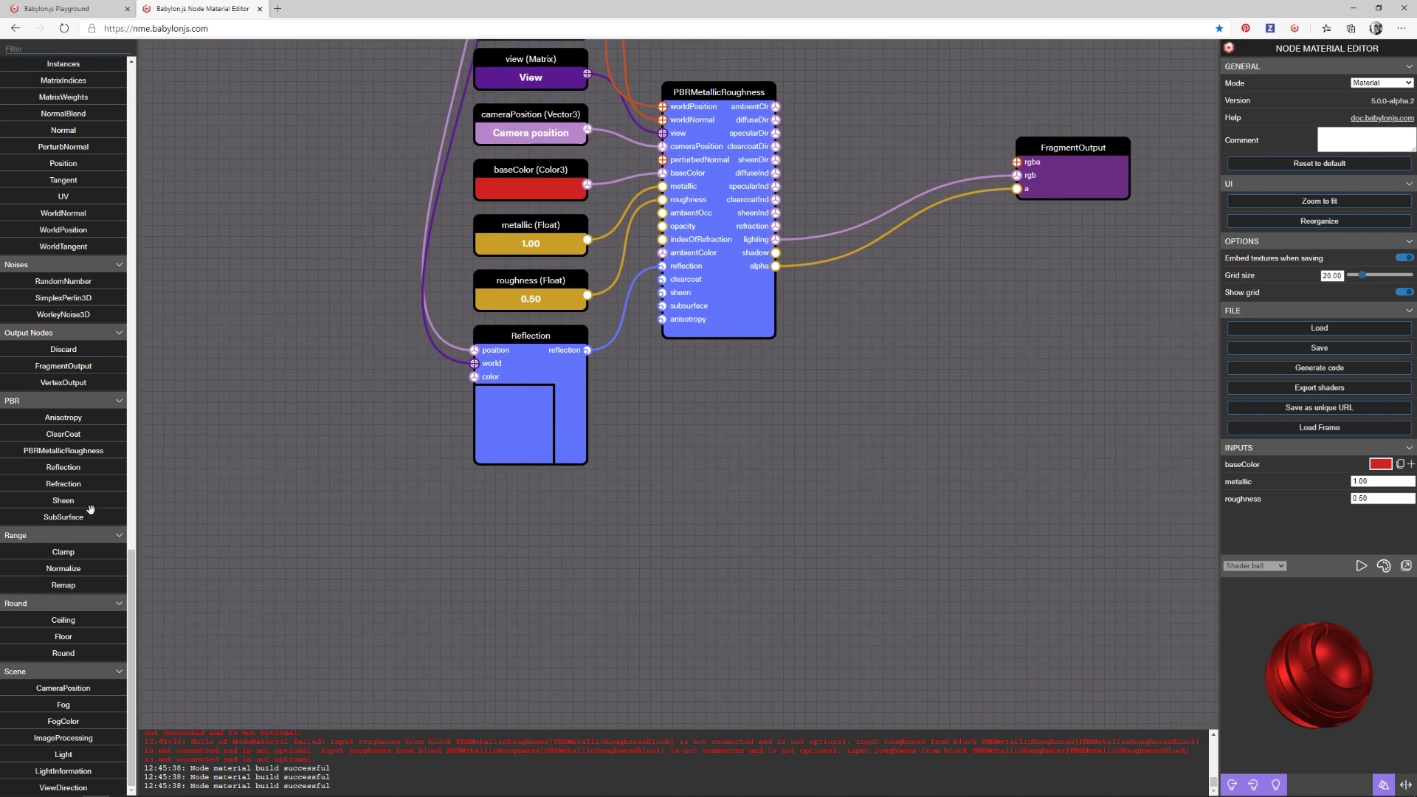
{"action": "mouse_move", "coordinate": [130, 578]}
{"action": "left_mouse_down"}
{"action": "mouse_move", "coordinate": [131, 554]}
{"action": "mouse_move", "coordinate": [134, 595]}
{"action": "left_mouse_up"}
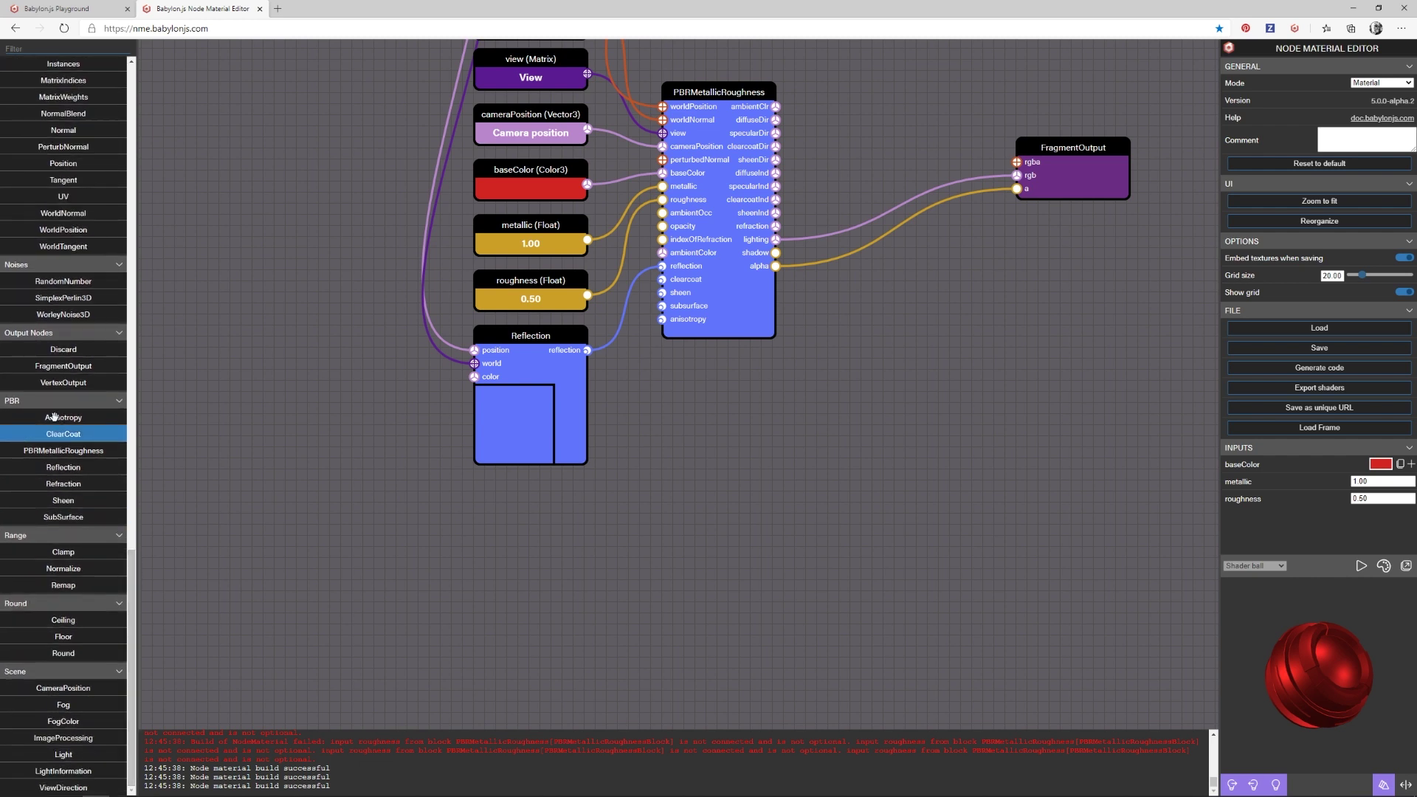
{"action": "left_click_drag", "start_coordinate": [59, 418], "coordinate": [529, 531]}
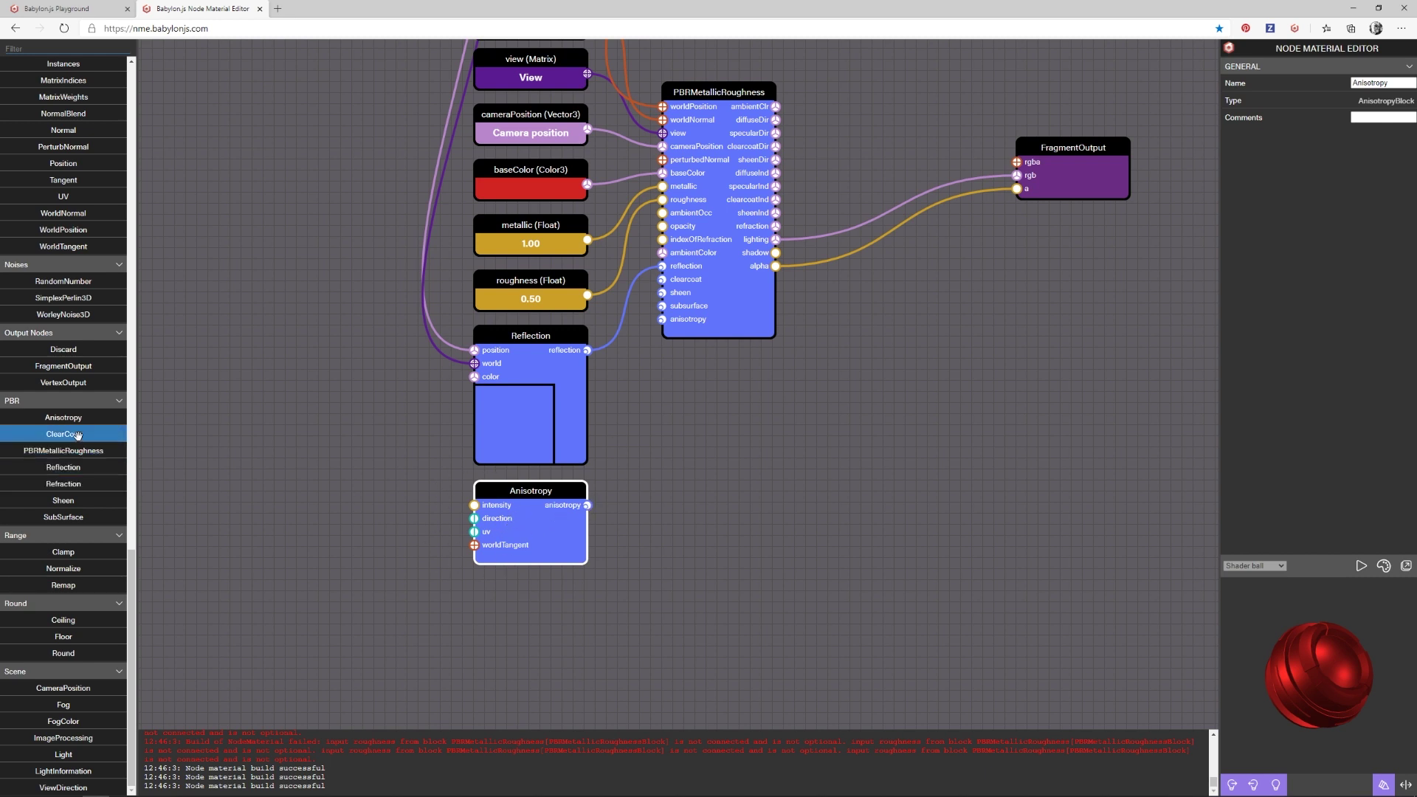
{"action": "left_click_drag", "start_coordinate": [63, 434], "coordinate": [541, 606]}
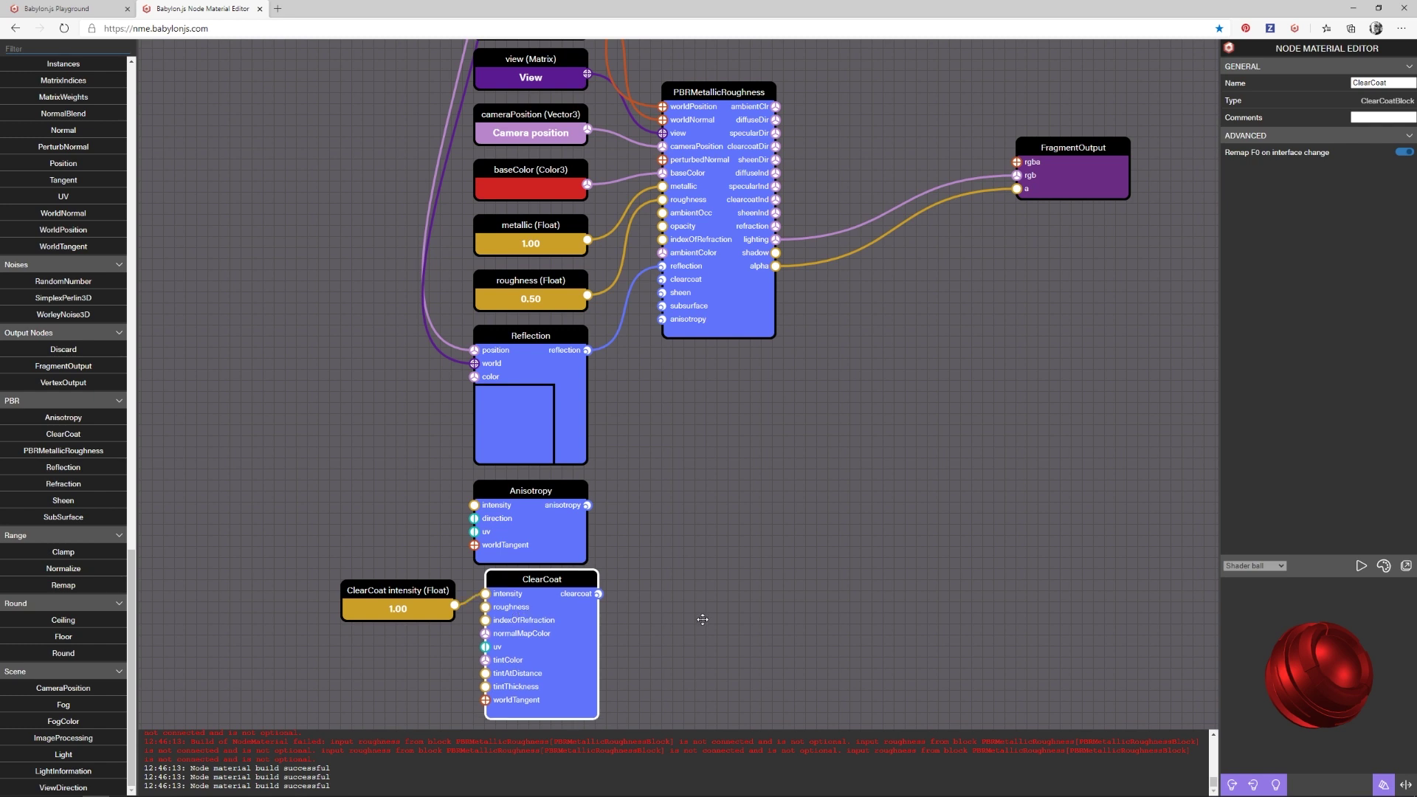
Nudge the ClearCoat node and its 1.00 intensity input into line under Anisotropy.
{"action": "left_click_drag", "start_coordinate": [703, 620], "coordinate": [722, 516]}
{"action": "left_click_drag", "start_coordinate": [553, 586], "coordinate": [542, 598]}
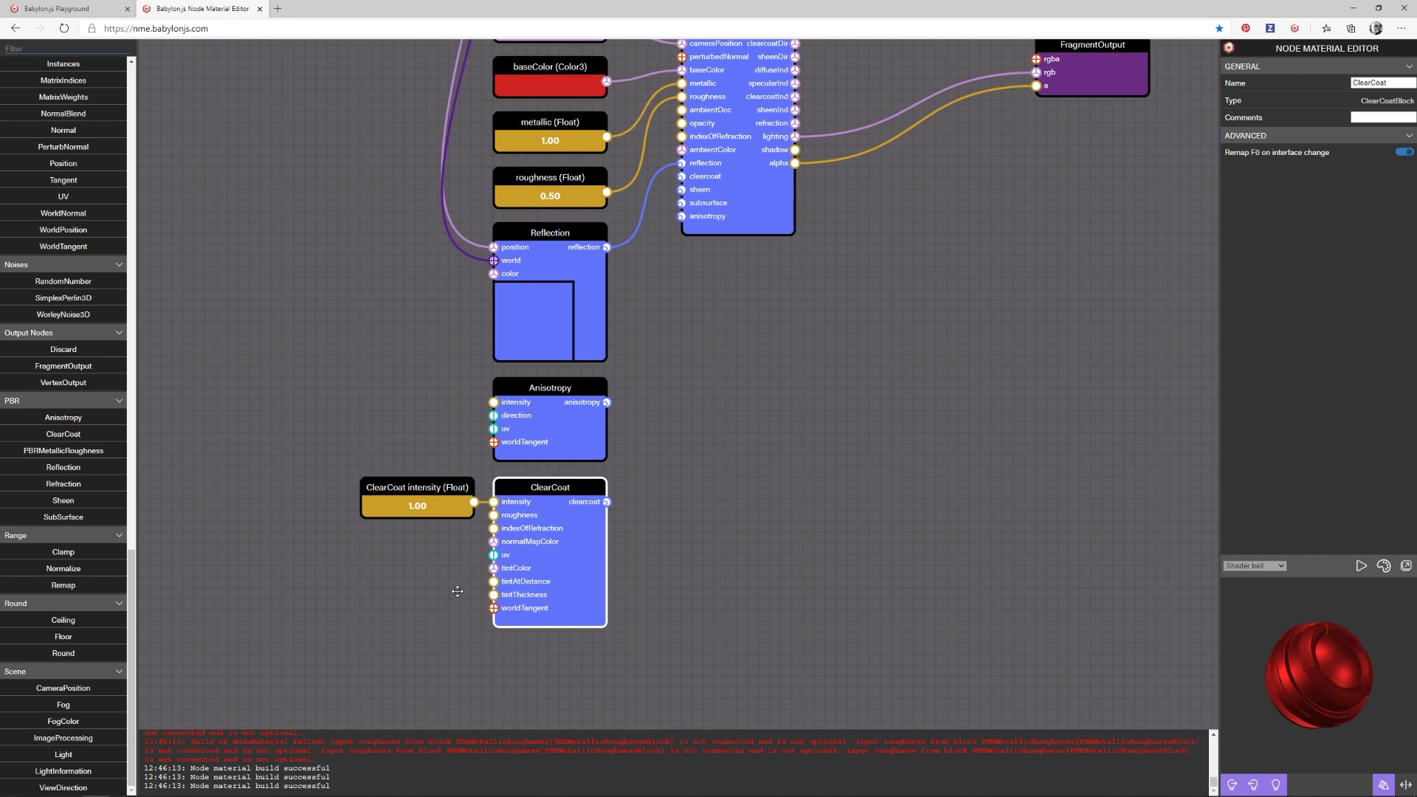
{"action": "left_click_drag", "start_coordinate": [377, 586], "coordinate": [381, 484]}
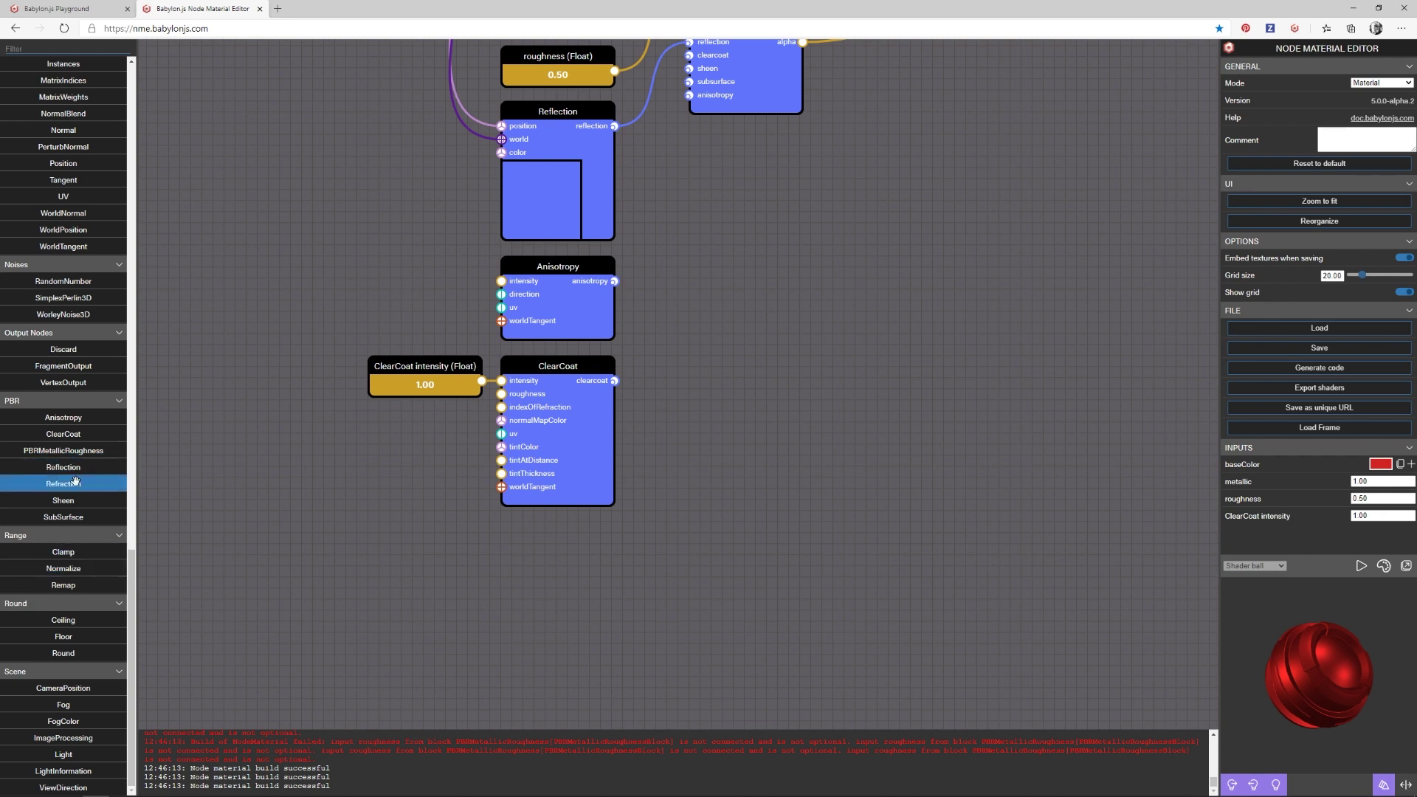
Place a Refraction node under ClearCoat, aligning it and its 1.00 intensity Float node.
{"action": "left_click_drag", "start_coordinate": [74, 480], "coordinate": [532, 567]}
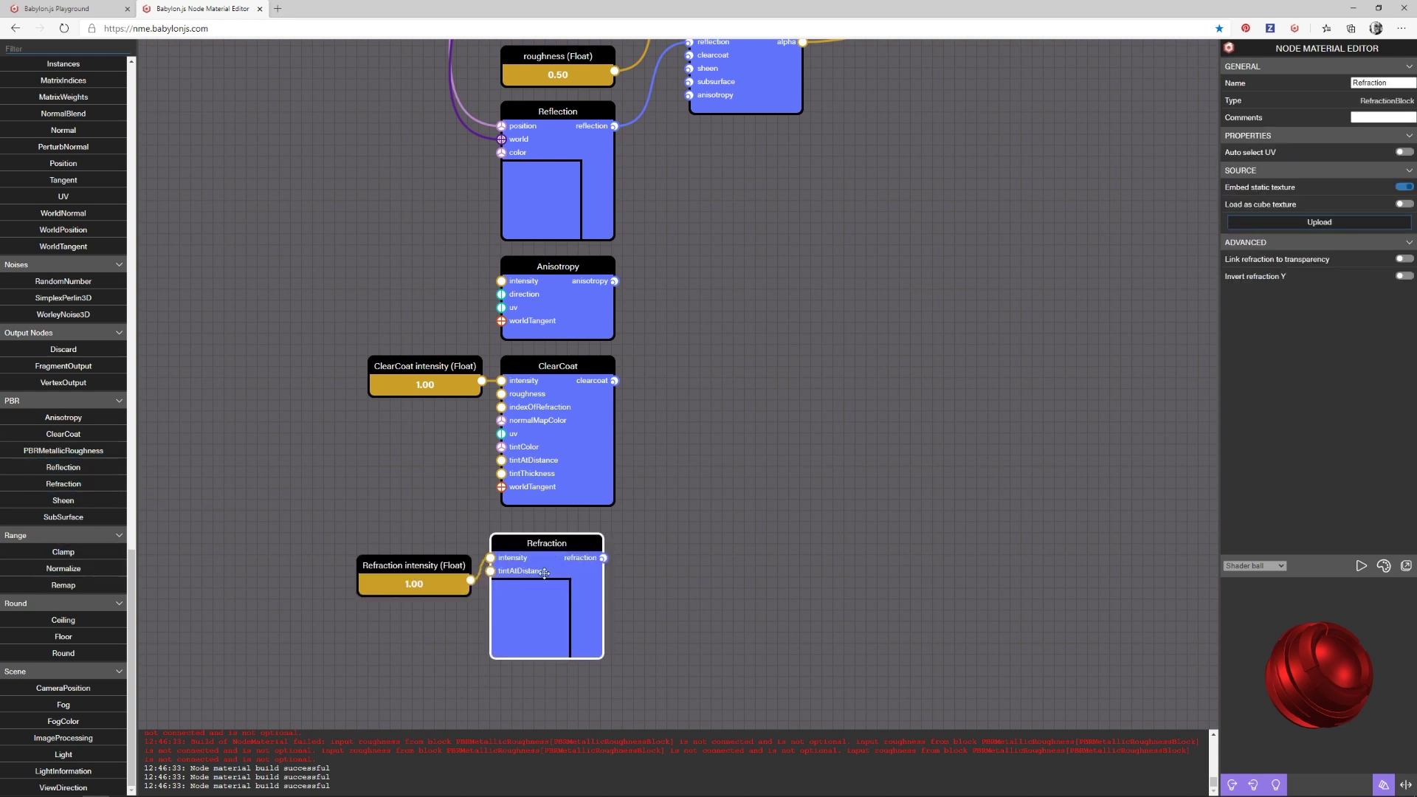
{"action": "left_click", "coordinate": [538, 572]}
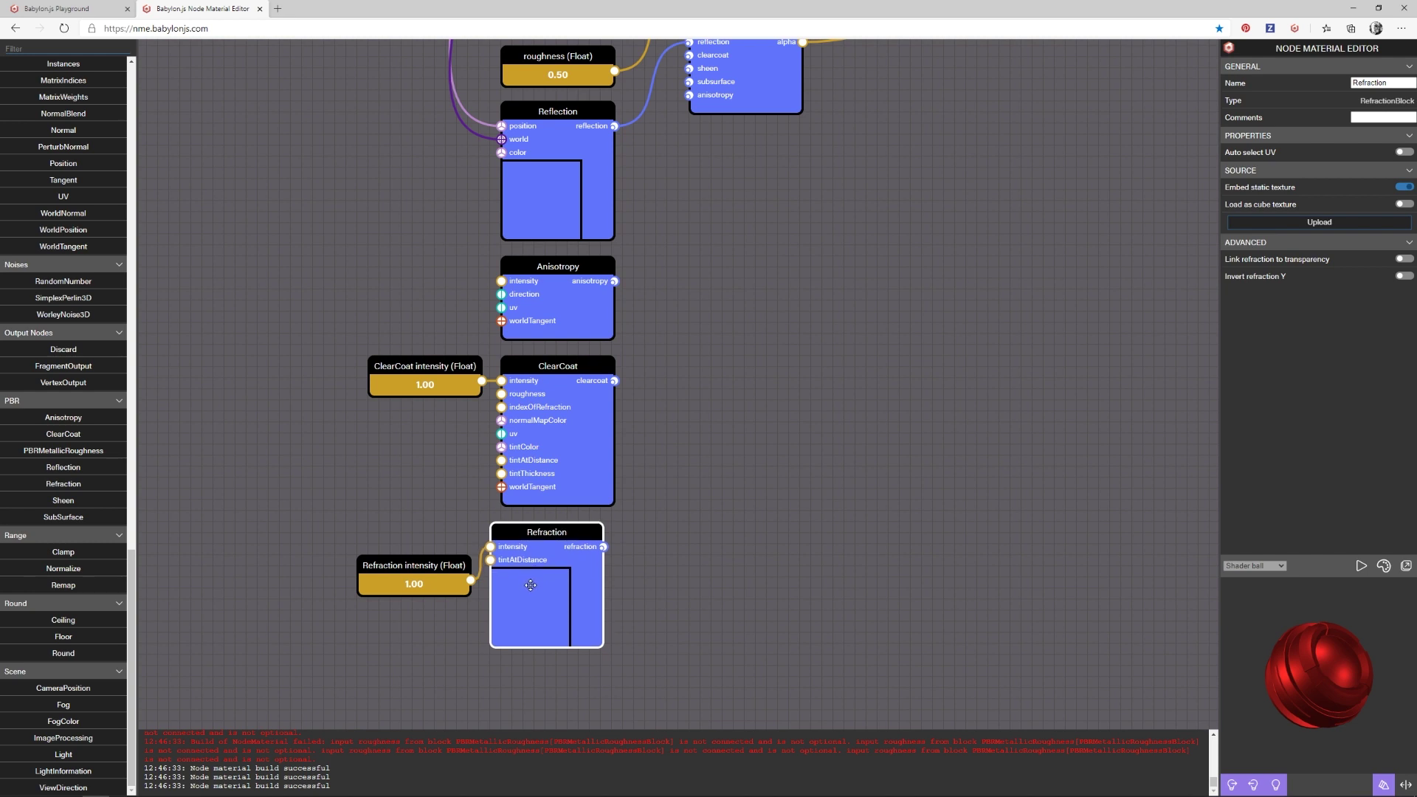
{"action": "mouse_move", "coordinate": [531, 585]}
{"action": "left_mouse_down"}
{"action": "mouse_move", "coordinate": [531, 573]}
{"action": "mouse_move", "coordinate": [542, 585]}
{"action": "left_mouse_up"}
{"action": "left_click_drag", "start_coordinate": [428, 573], "coordinate": [436, 547]}
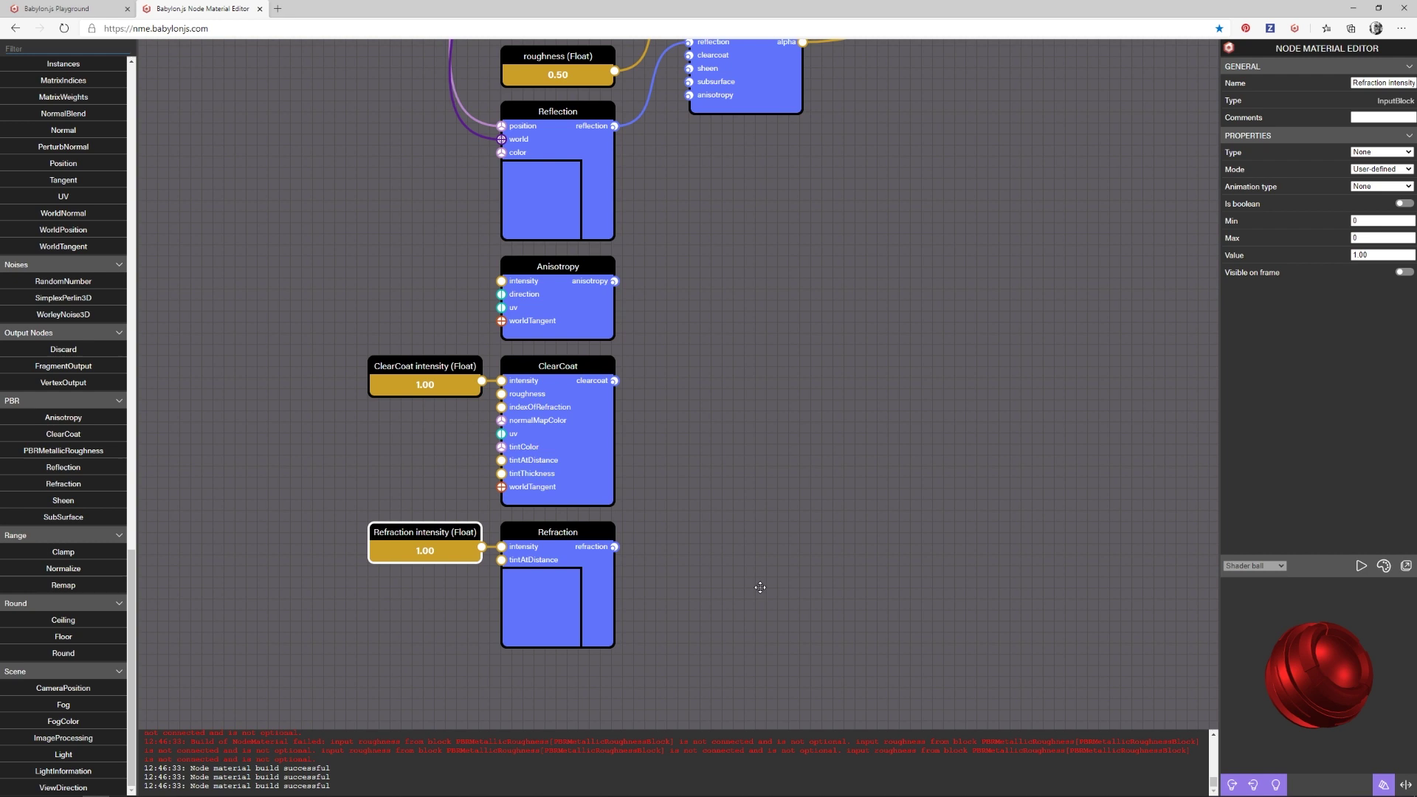
{"action": "left_click_drag", "start_coordinate": [741, 603], "coordinate": [758, 531]}
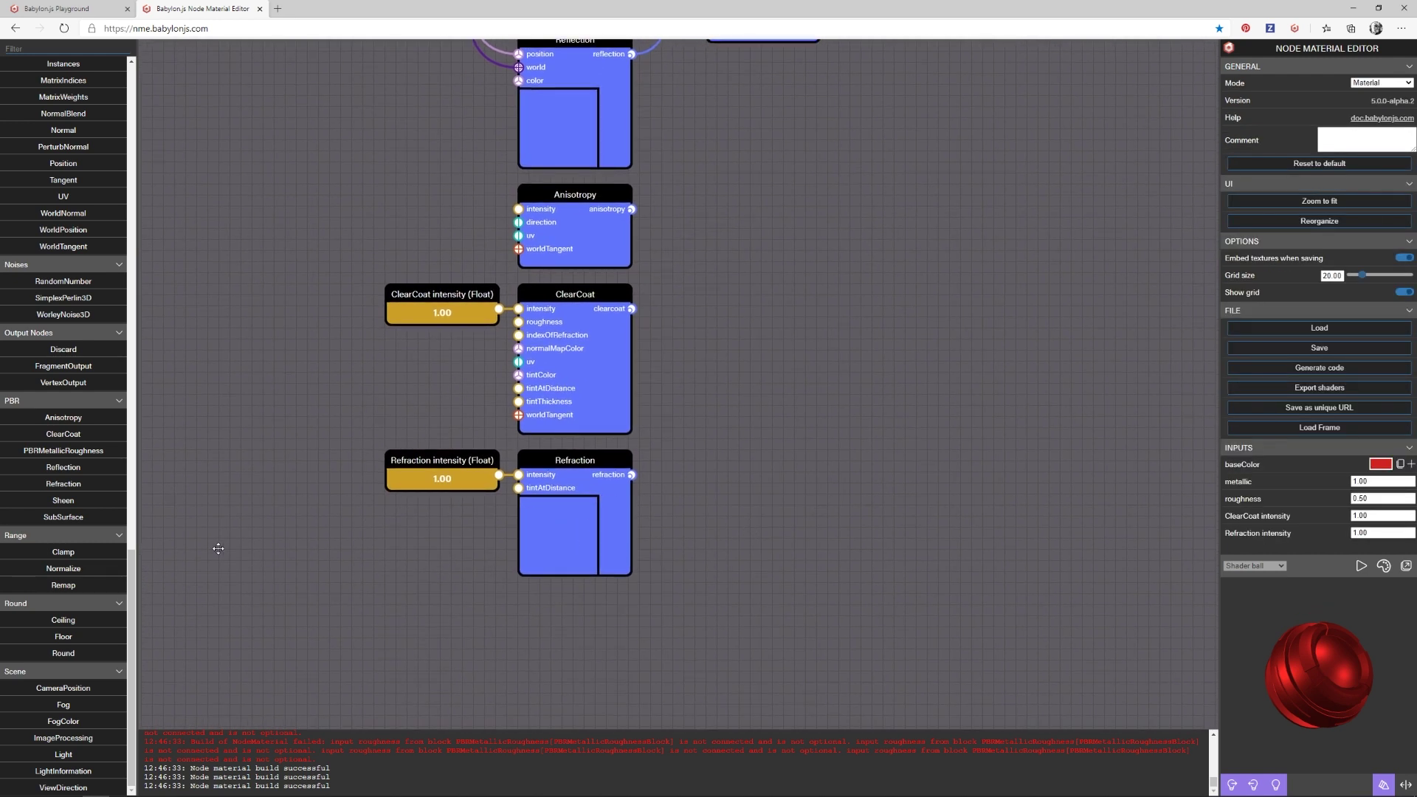
Drop a Sheen node onto the canvas and align it directly under Refraction.
{"action": "left_click_drag", "start_coordinate": [67, 500], "coordinate": [583, 635]}
{"action": "left_click_drag", "start_coordinate": [708, 653], "coordinate": [718, 591]}
{"action": "left_click", "coordinate": [581, 578]}
{"action": "left_click_drag", "start_coordinate": [581, 578], "coordinate": [570, 567]}
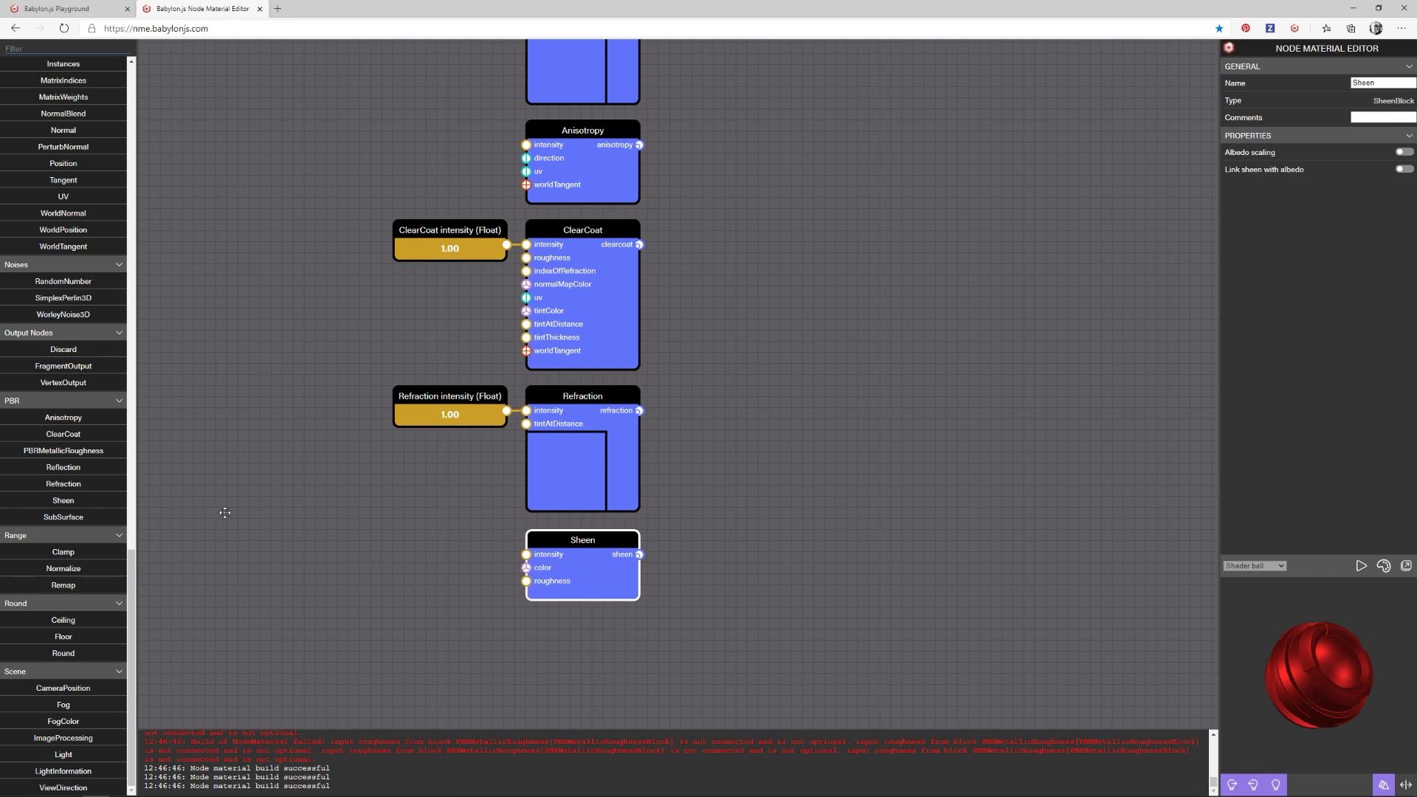
{"action": "left_click_drag", "start_coordinate": [344, 572], "coordinate": [341, 491]}
Add a SubSurface node below Sheen, arriving with a 0.00 thickness input.
{"action": "left_click_drag", "start_coordinate": [59, 518], "coordinate": [516, 585]}
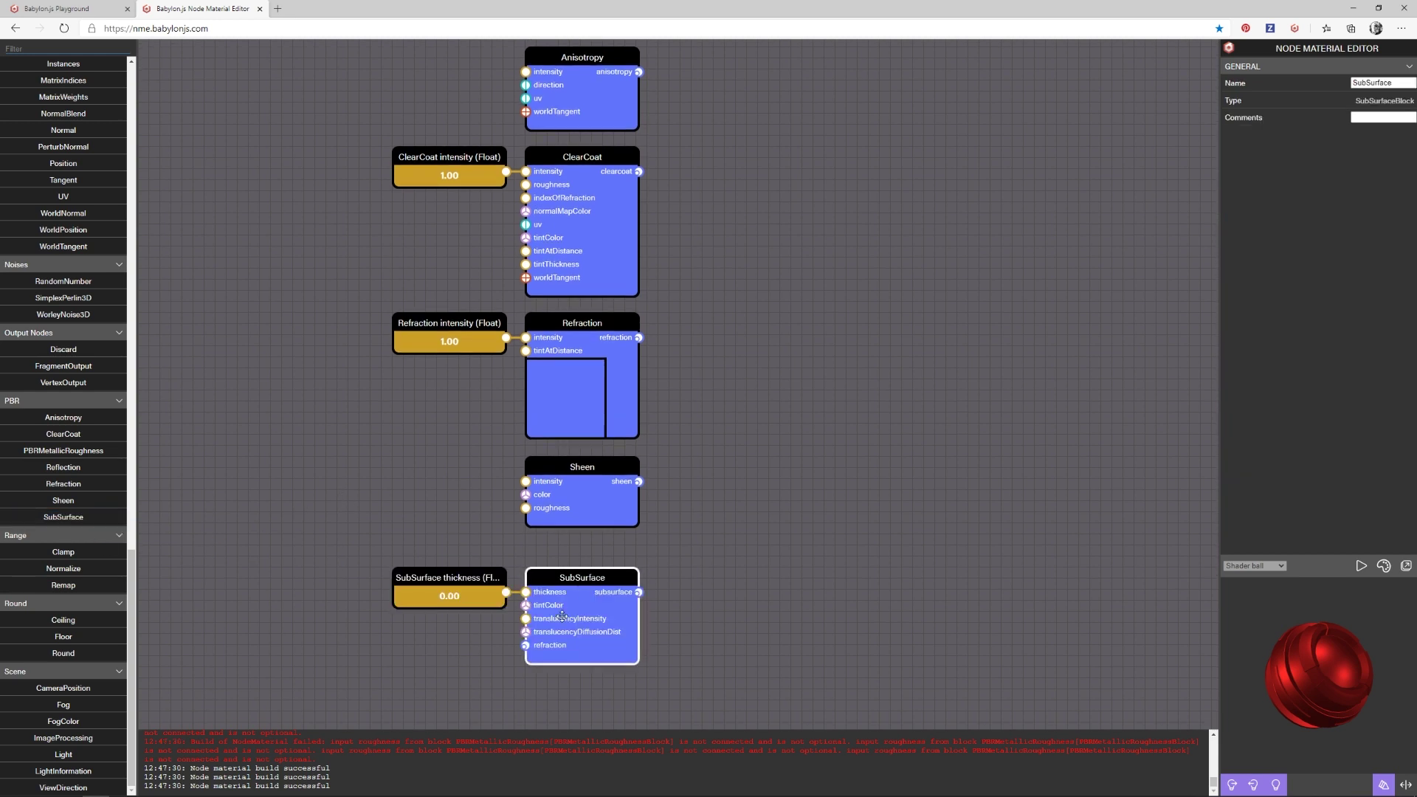
{"action": "left_click_drag", "start_coordinate": [468, 653], "coordinate": [475, 597]}
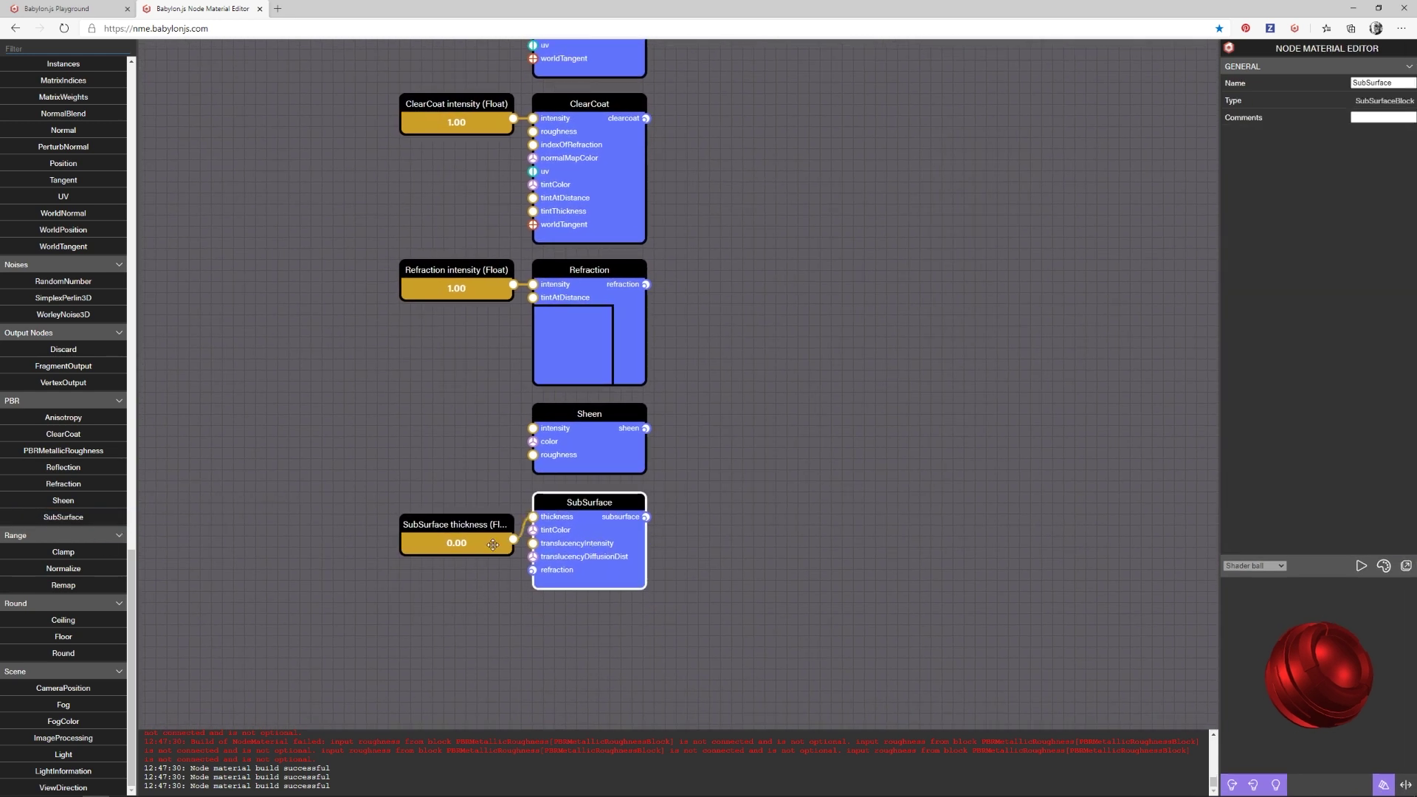
{"action": "left_click", "coordinate": [483, 519]}
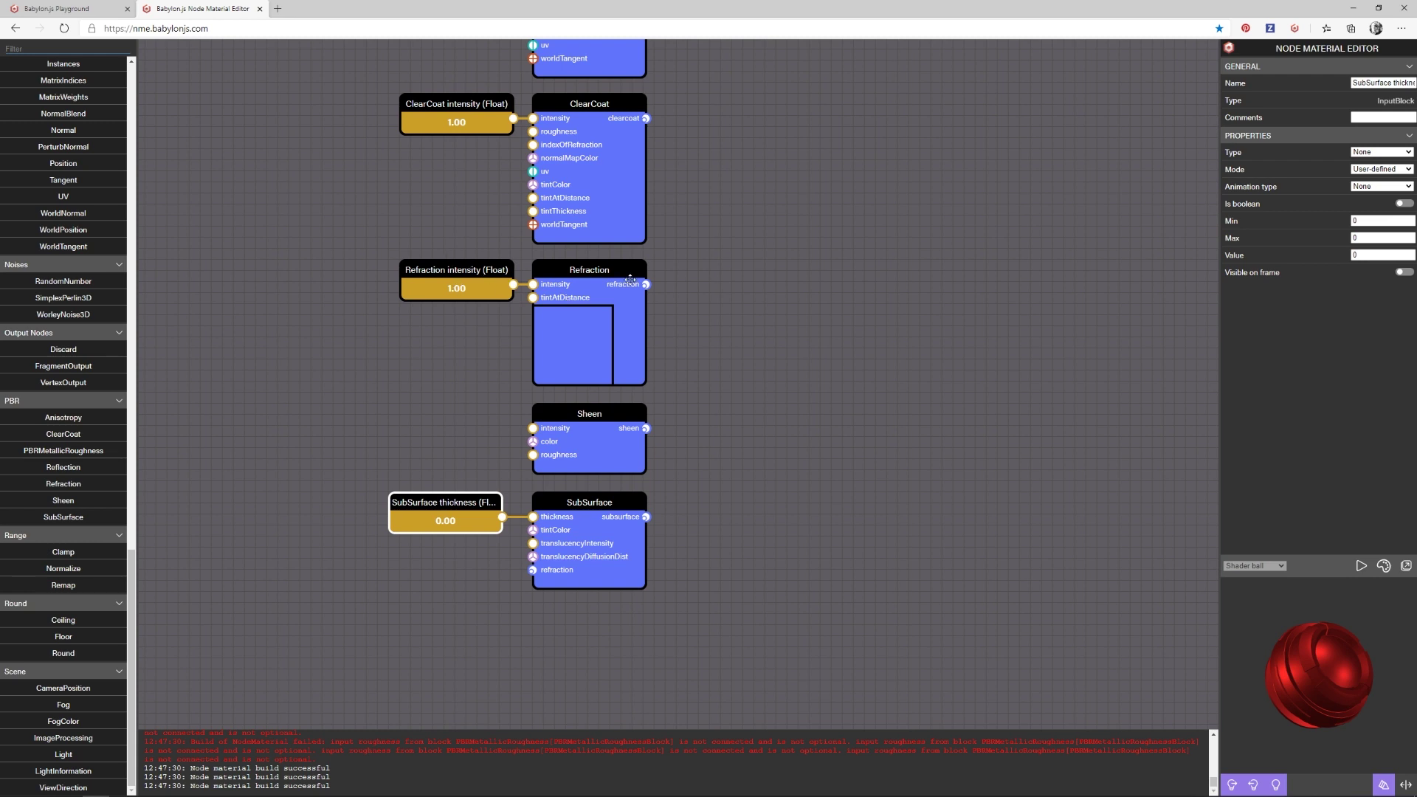
Relocate Refraction and its intensity input, then wire Refraction's output into SubSurface's refraction port.
{"action": "left_click_drag", "start_coordinate": [776, 312], "coordinate": [771, 637]}
{"action": "left_click_drag", "start_coordinate": [769, 249], "coordinate": [769, 354]}
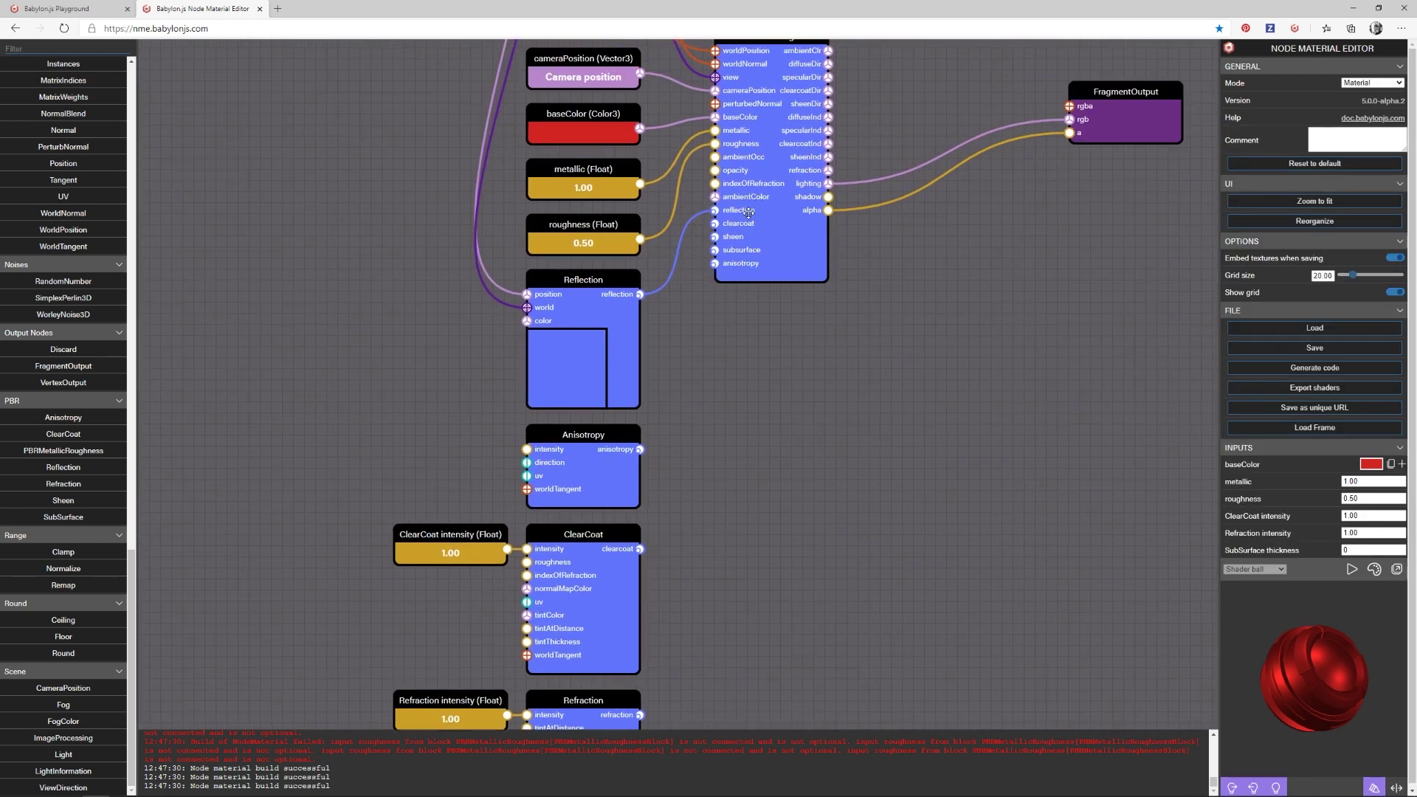
{"action": "scroll", "coordinate": [721, 426], "scroll_direction": "down", "scroll_amount": 6}
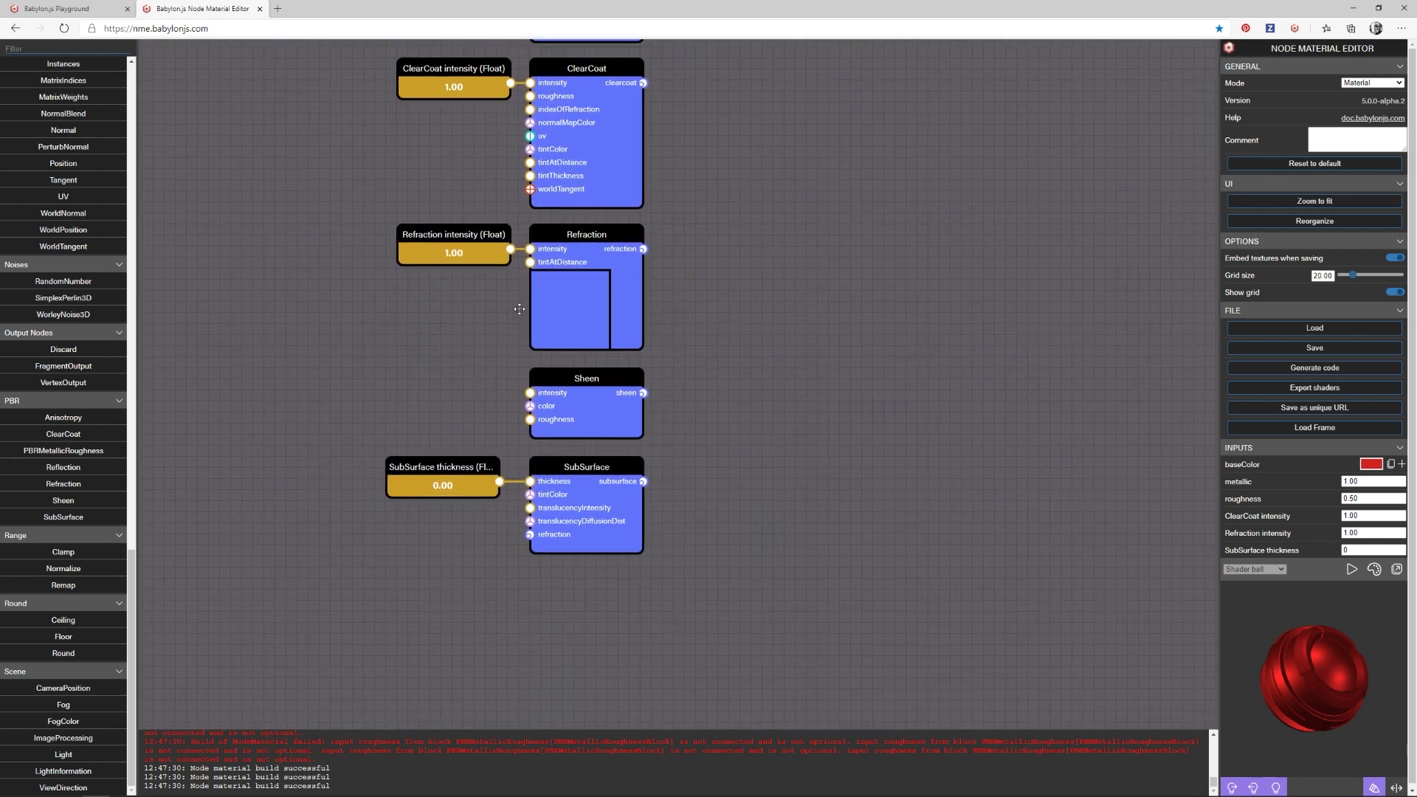
{"action": "left_click_drag", "start_coordinate": [545, 340], "coordinate": [414, 645]}
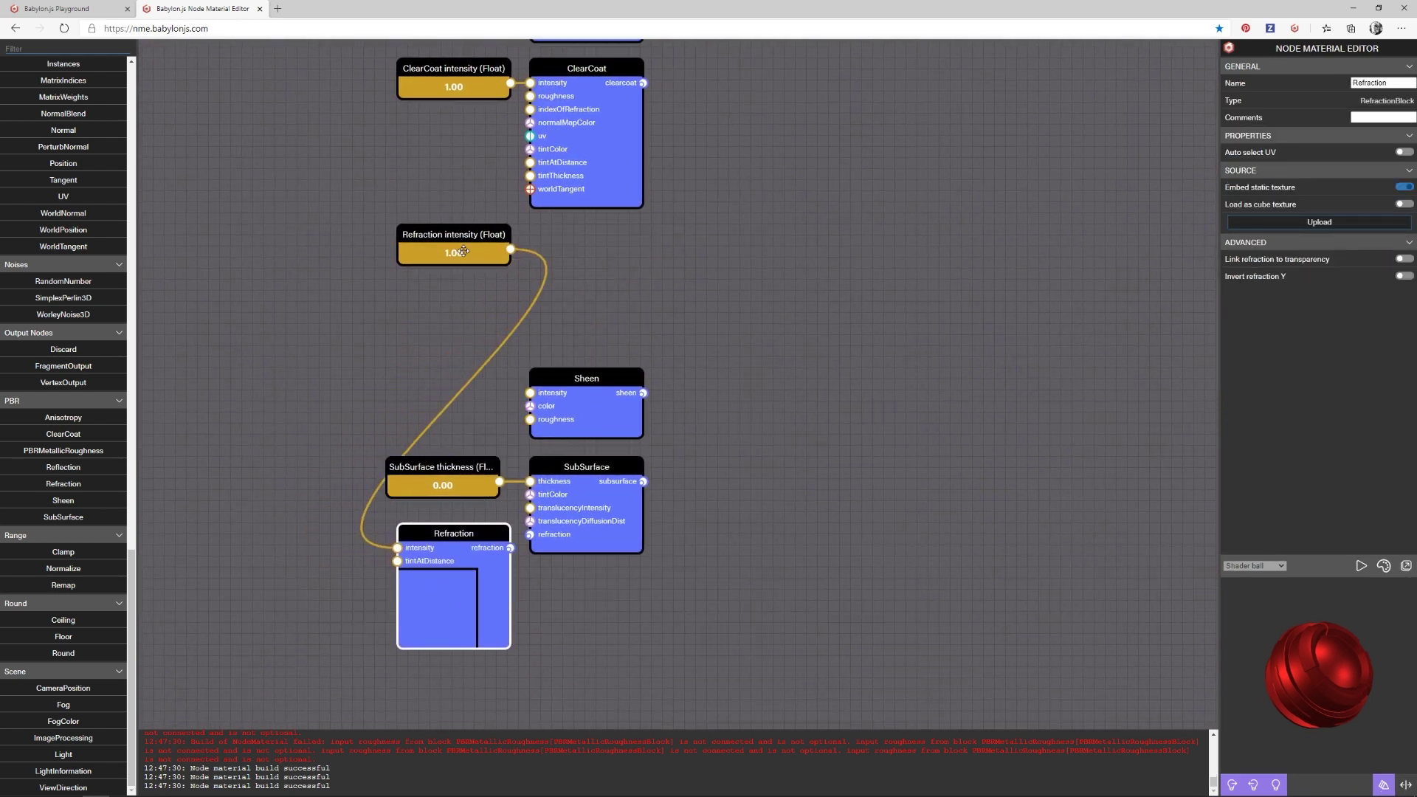
{"action": "left_click_drag", "start_coordinate": [463, 251], "coordinate": [296, 579]}
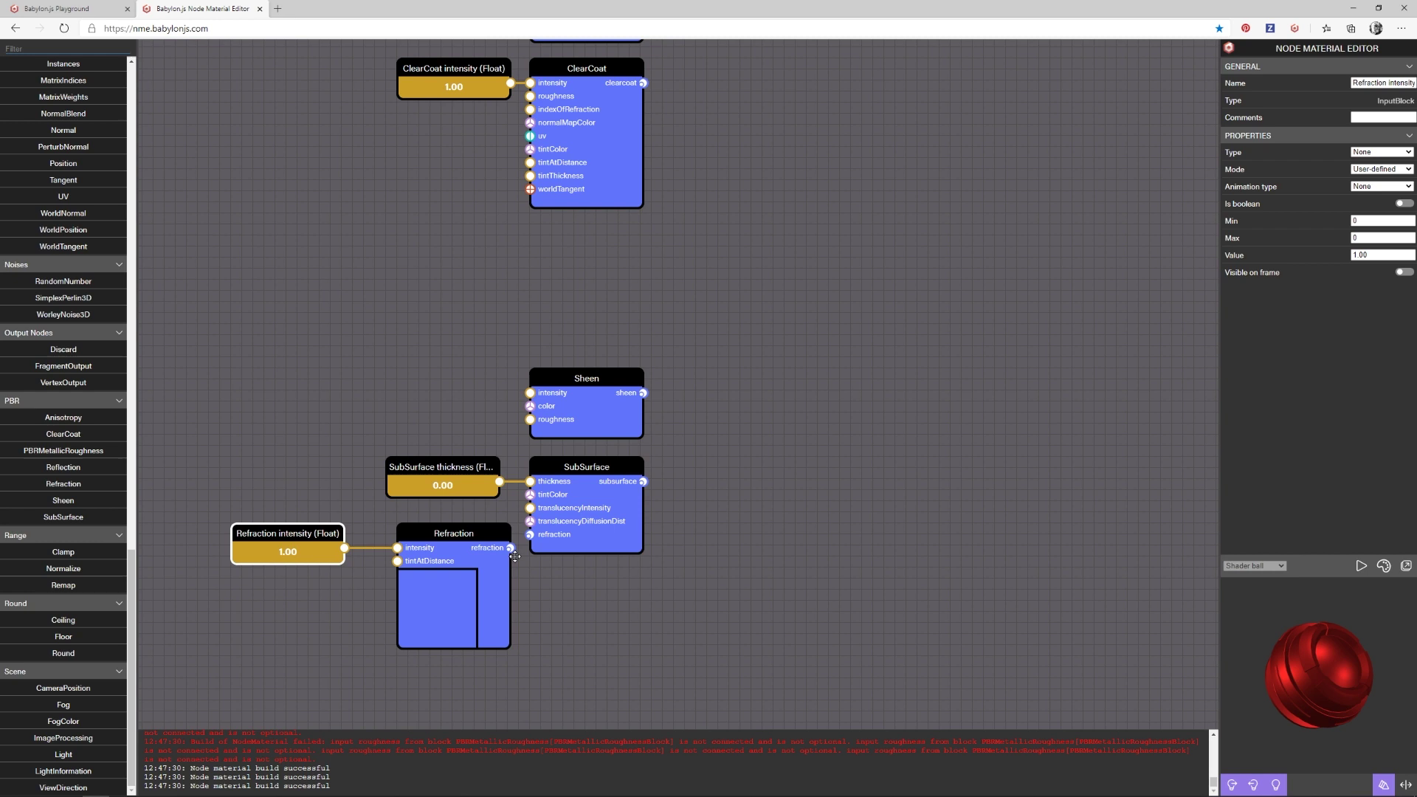
{"action": "left_click_drag", "start_coordinate": [510, 548], "coordinate": [530, 535]}
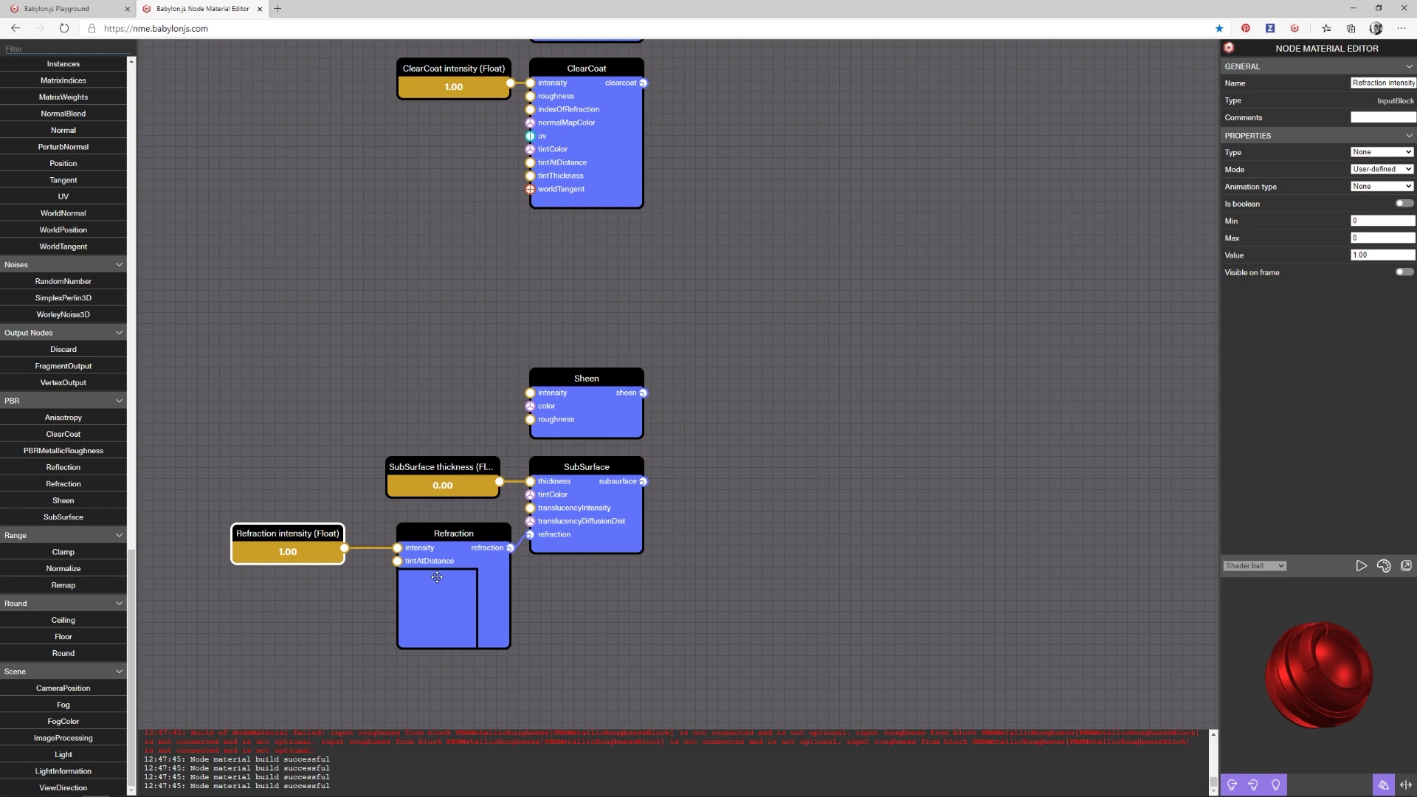
Tidy the layout: shift Refraction down-left and the SubSurface thickness input up-left.
{"action": "left_click_drag", "start_coordinate": [750, 241], "coordinate": [701, 491]}
{"action": "left_click_drag", "start_coordinate": [705, 246], "coordinate": [702, 452]}
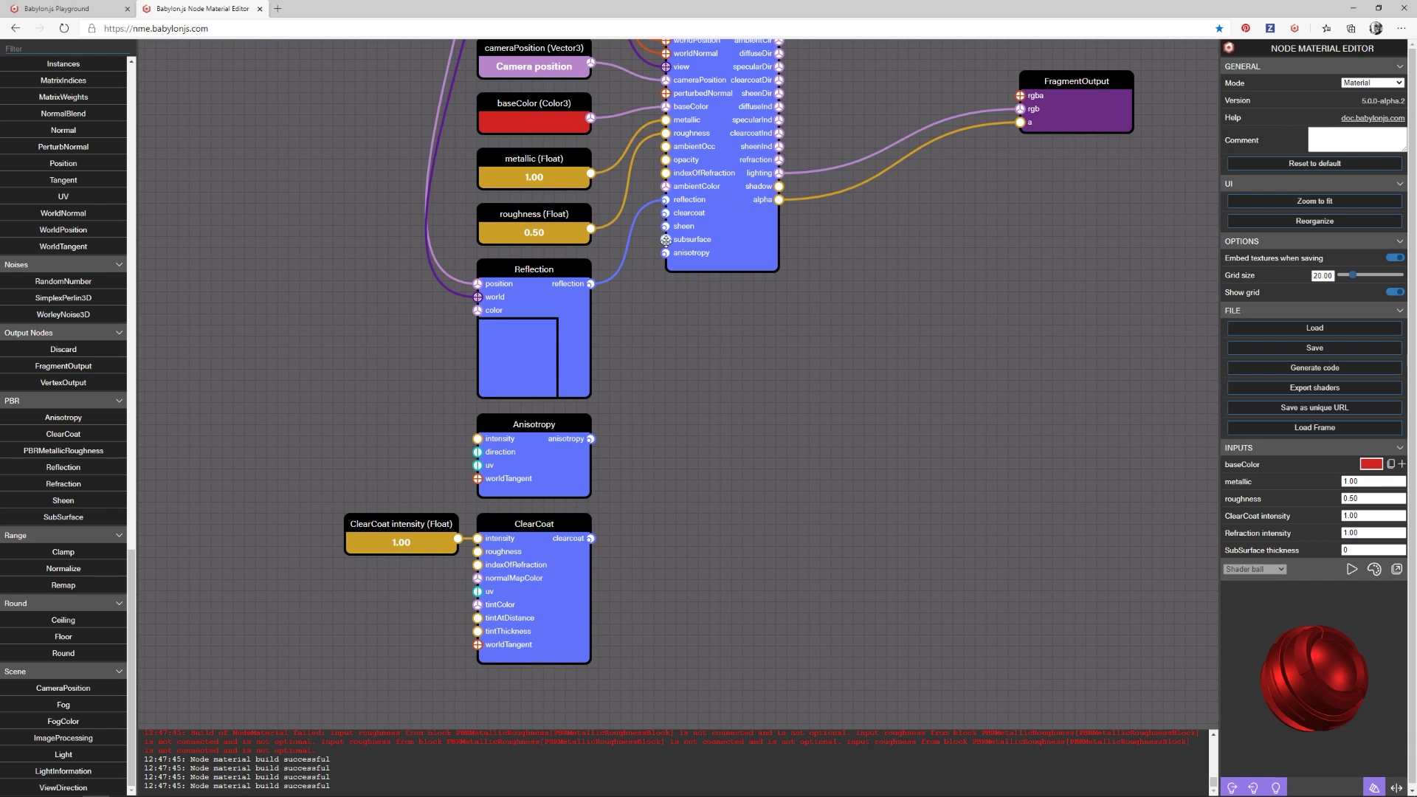
{"action": "left_click_drag", "start_coordinate": [655, 454], "coordinate": [715, 316]}
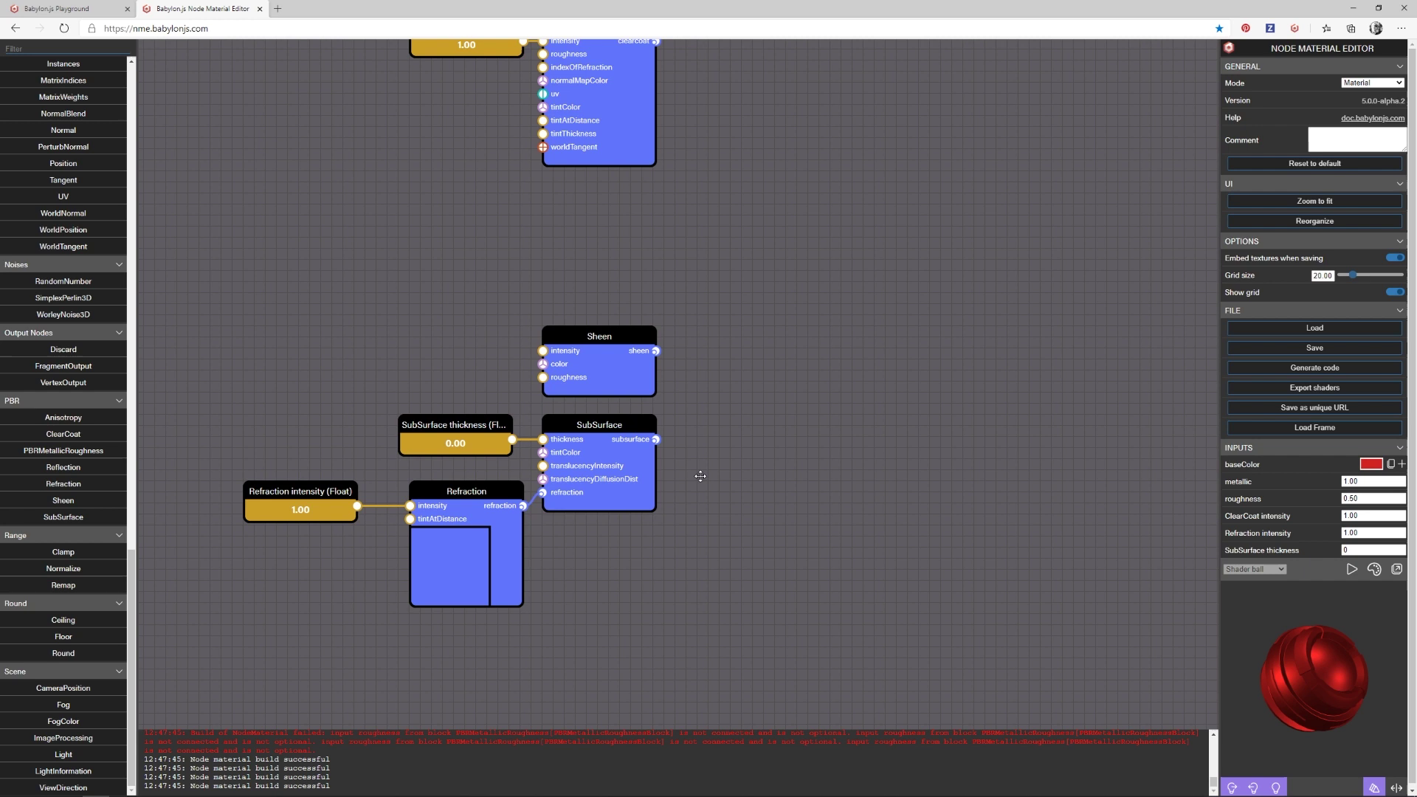
{"action": "left_click_drag", "start_coordinate": [463, 539], "coordinate": [451, 605]}
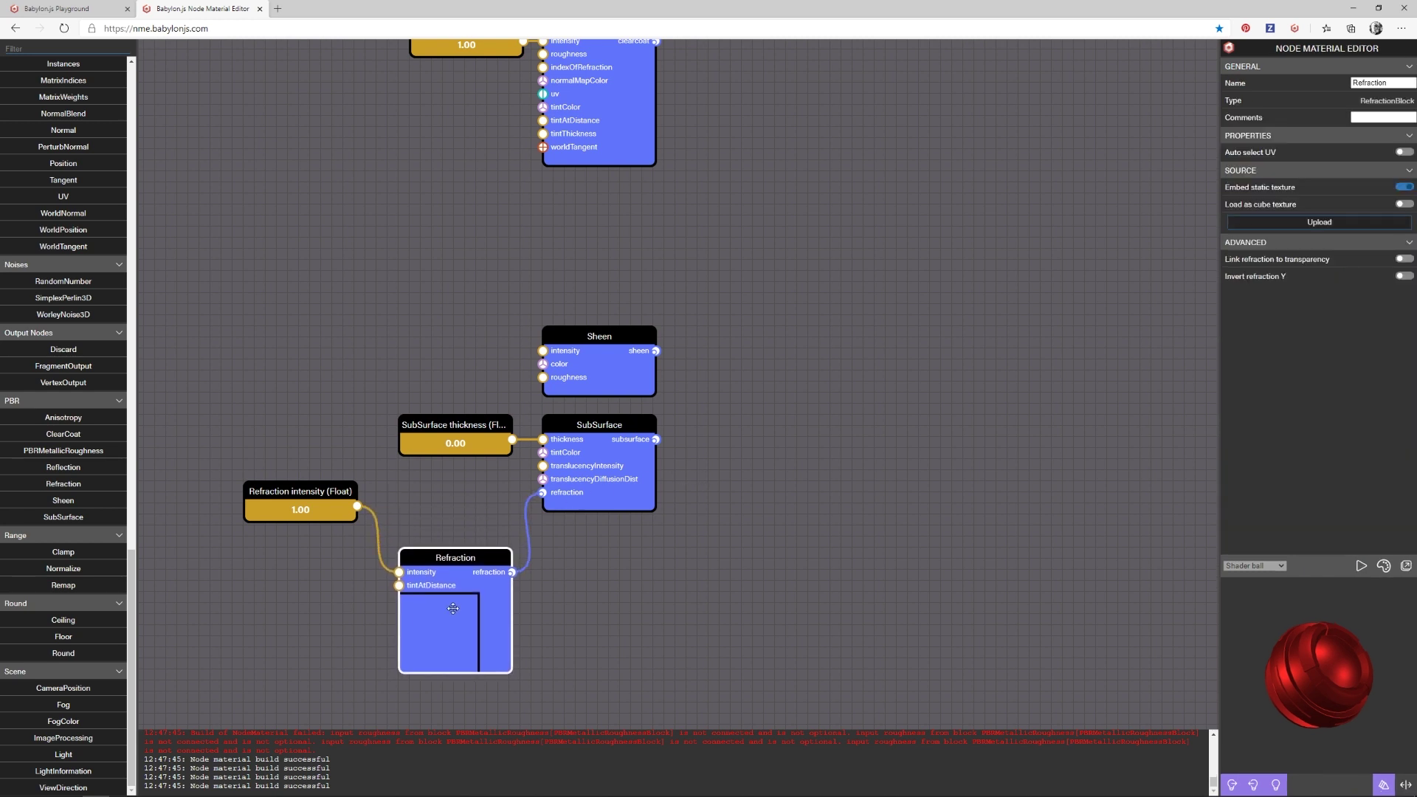
{"action": "left_click_drag", "start_coordinate": [496, 426], "coordinate": [474, 361]}
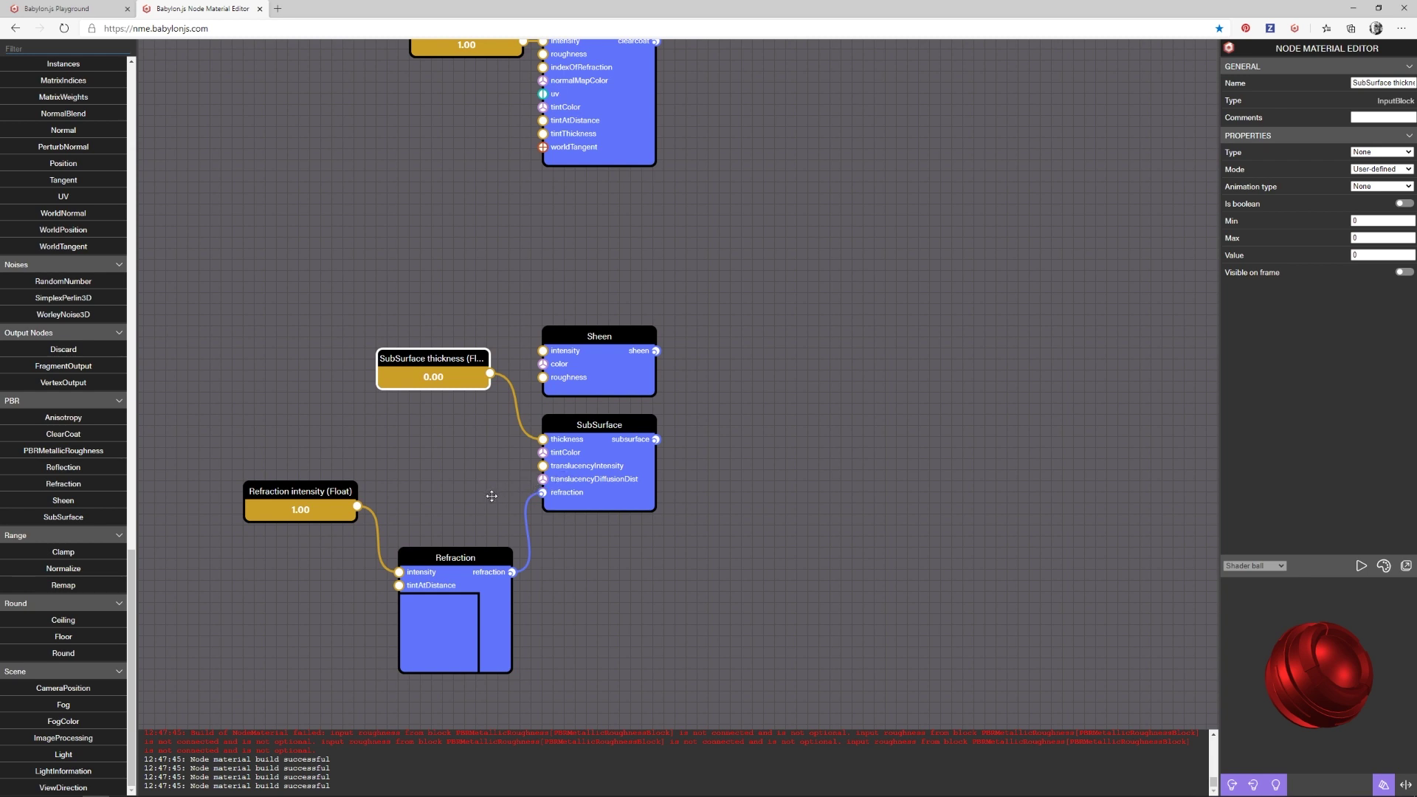
Deselect all nodes and scroll up to show PBRMetallicRoughness feeding FragmentOutput's rgb and a.
{"action": "left_click", "coordinate": [578, 607]}
{"action": "scroll", "coordinate": [583, 573], "scroll_direction": "up", "scroll_amount": 5}
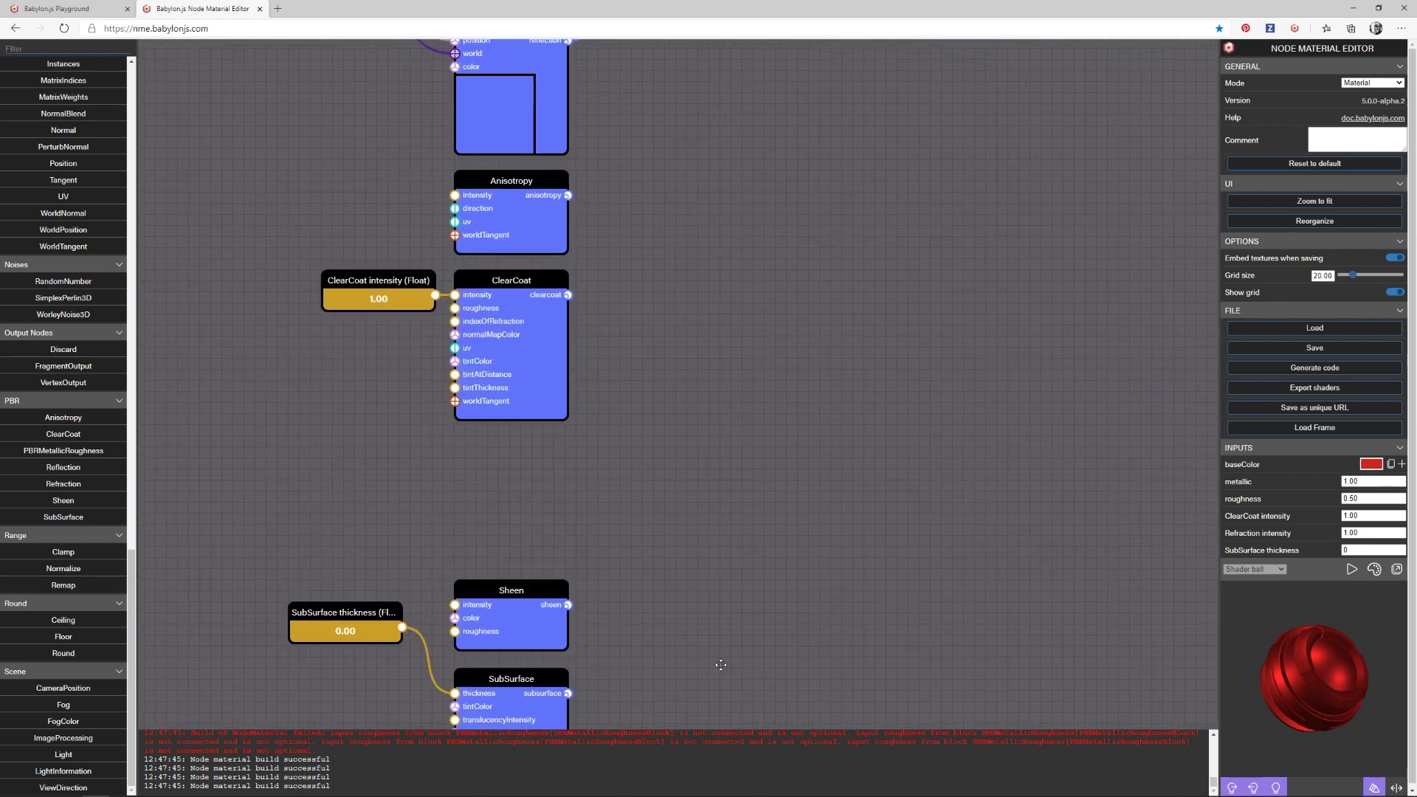
{"action": "scroll", "coordinate": [721, 665], "scroll_direction": "up", "scroll_amount": 6}
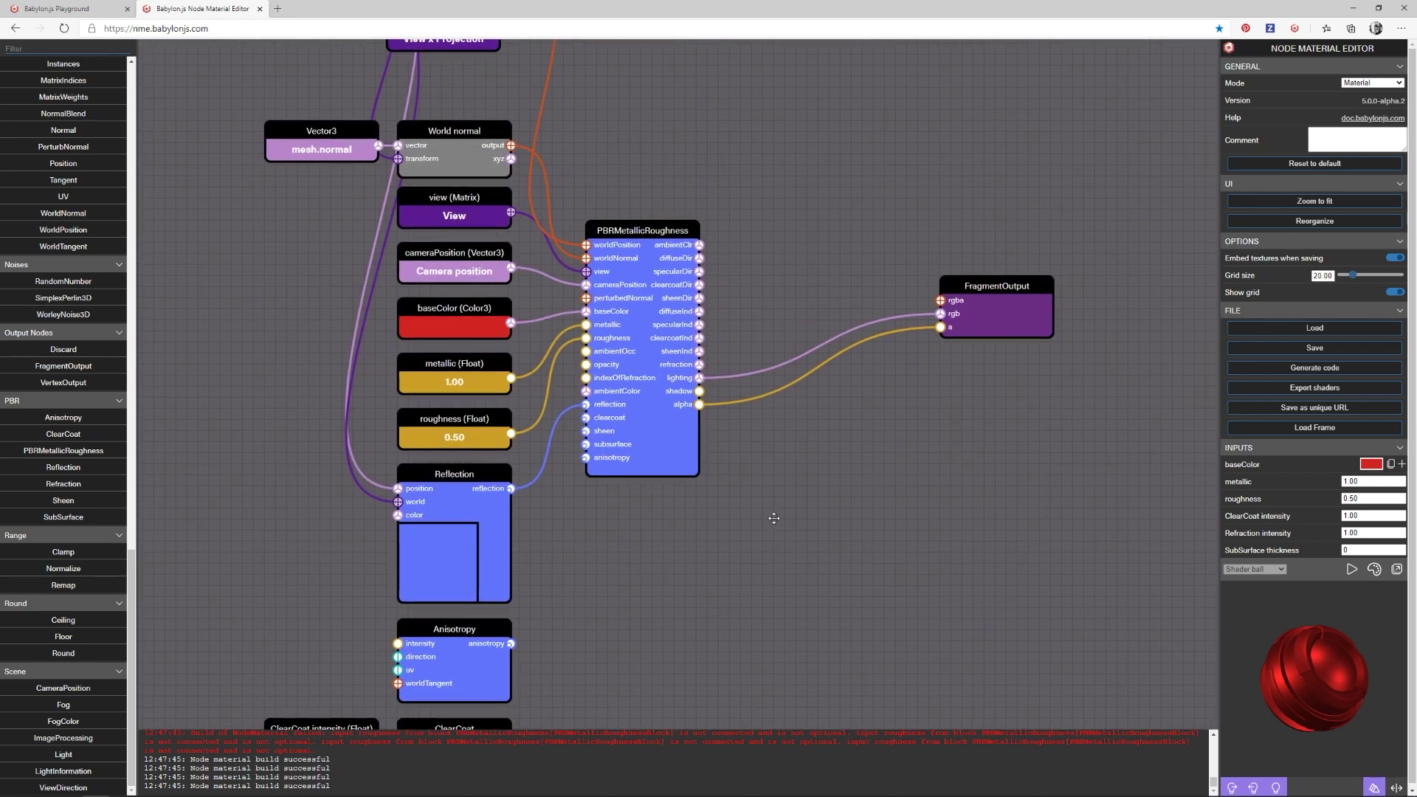